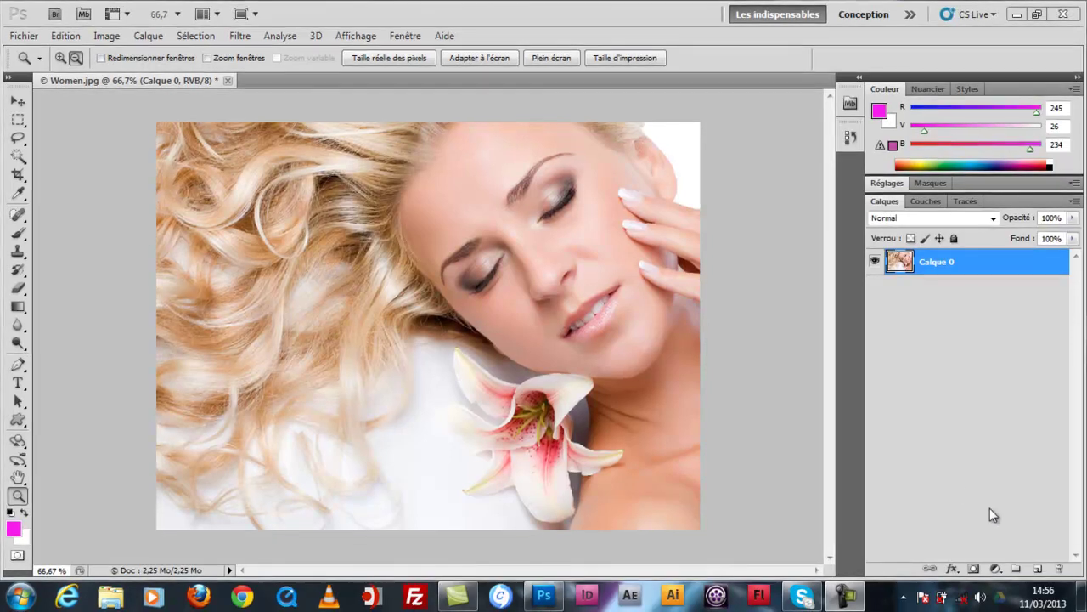
Step: Add empty layer Calque 1 above the portrait and zoom in twice on the woman's eyes
{"action": "left_click", "coordinate": [1038, 570]}
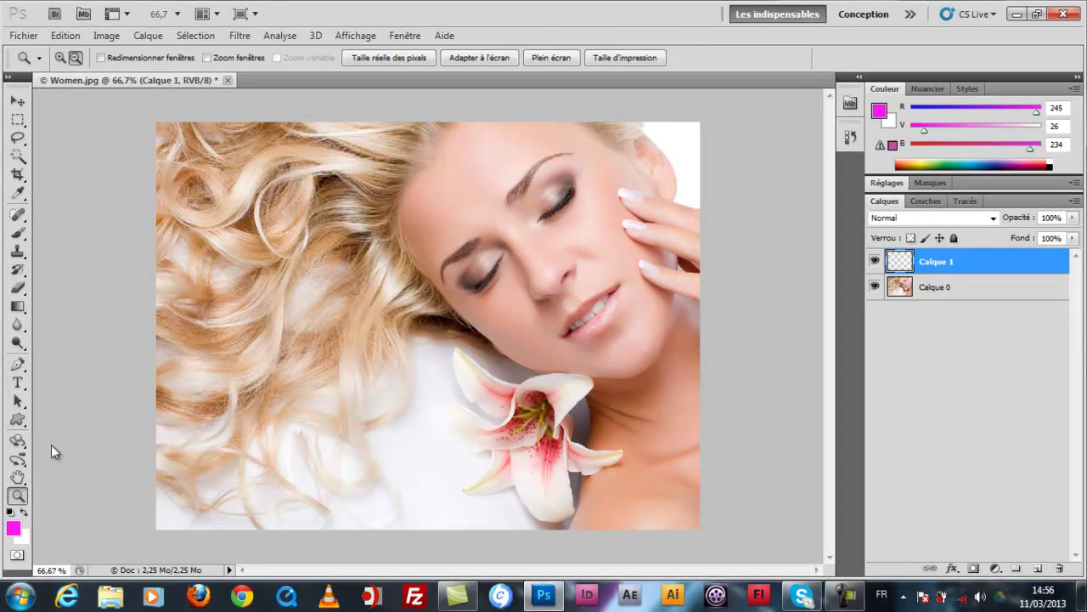
{"action": "left_click", "coordinate": [61, 57]}
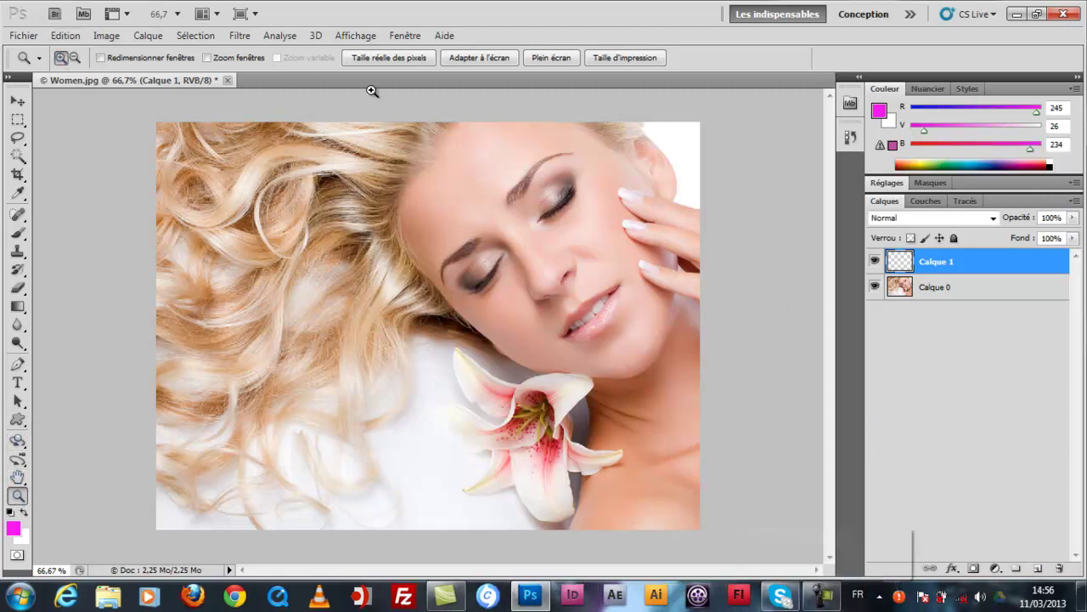
{"action": "left_click", "coordinate": [616, 164]}
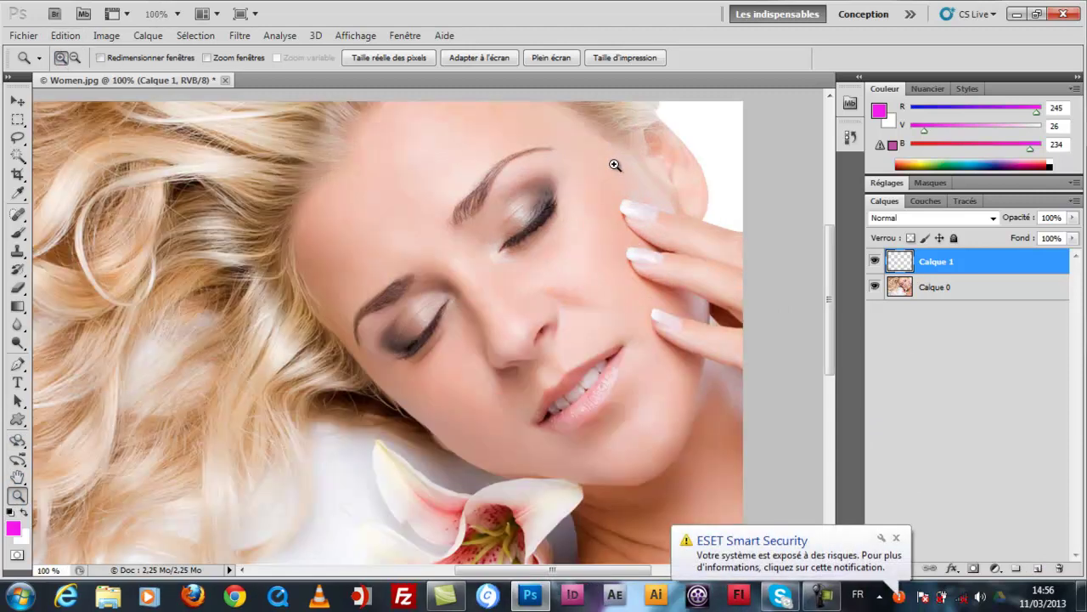
{"action": "left_click", "coordinate": [896, 538]}
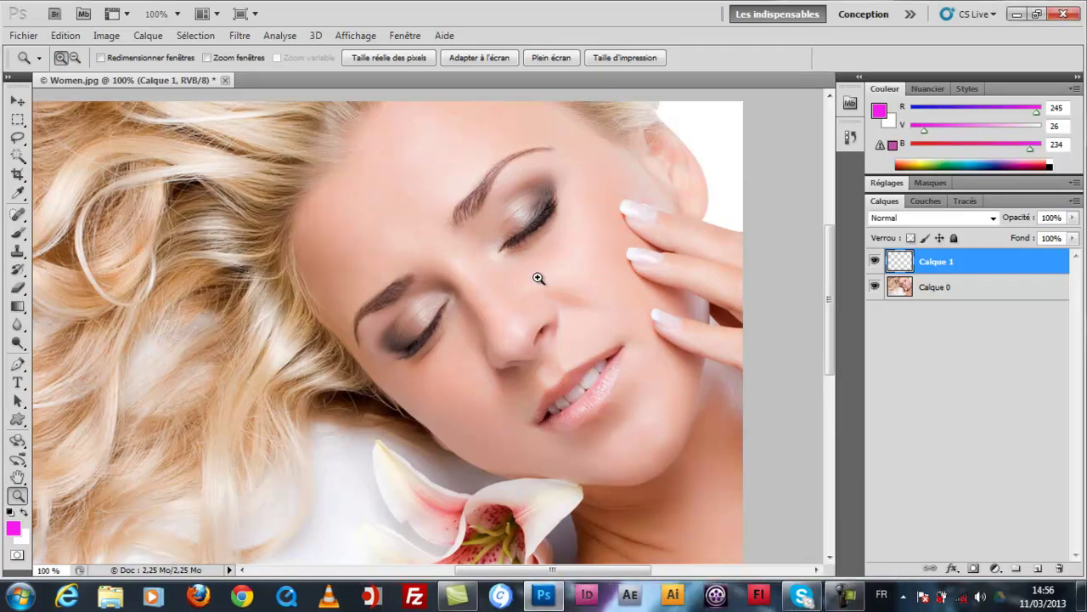
{"action": "left_click", "coordinate": [525, 278]}
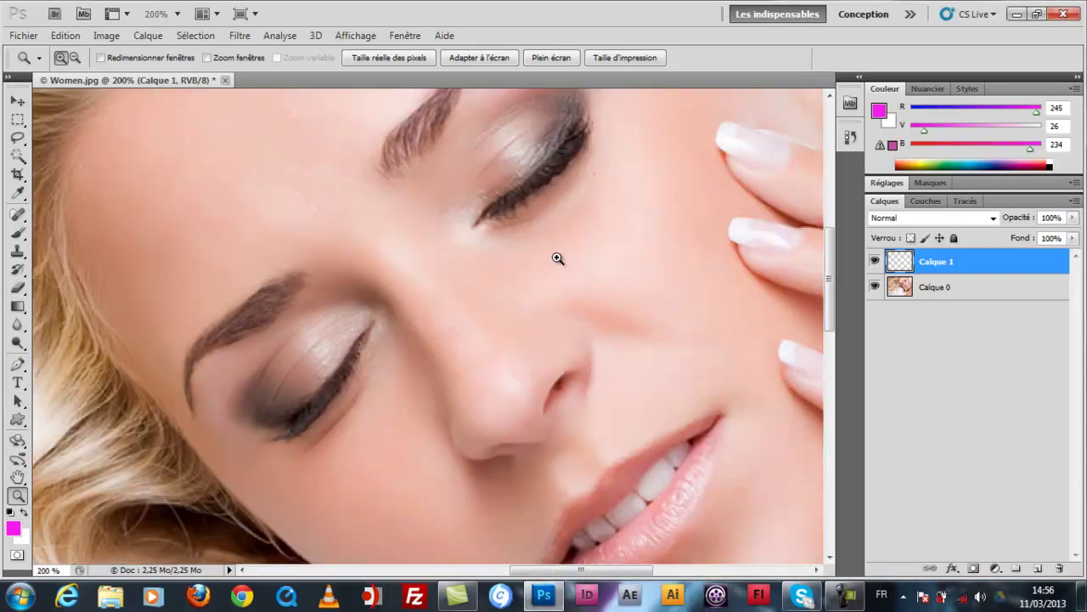
{"action": "left_click_drag", "start_coordinate": [833, 306], "coordinate": [832, 291]}
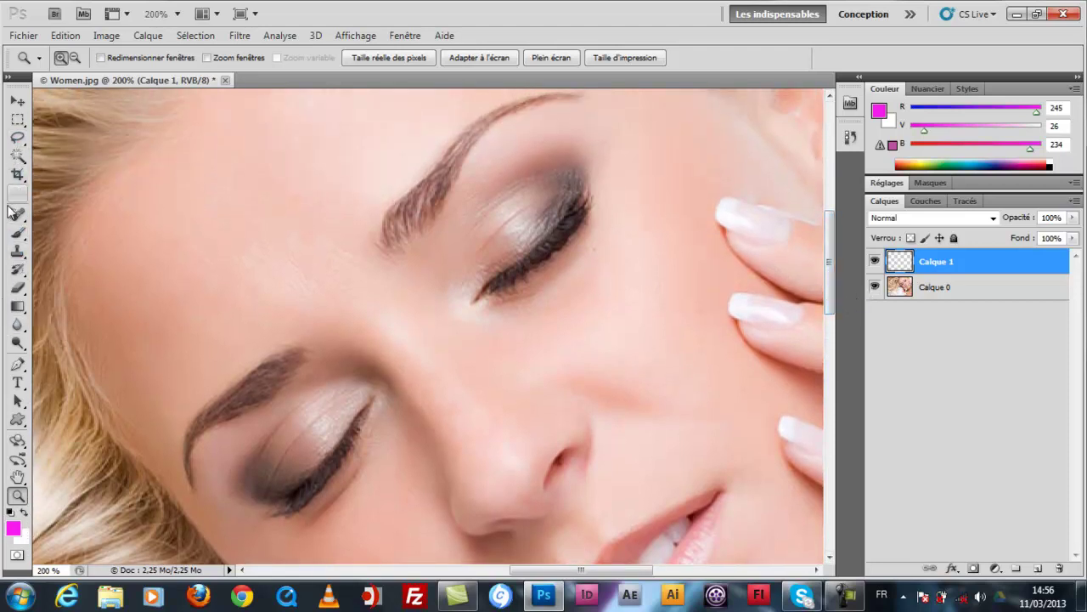
Step: Choose the Brush tool and shrink its size to 33 px
{"action": "left_click", "coordinate": [18, 232]}
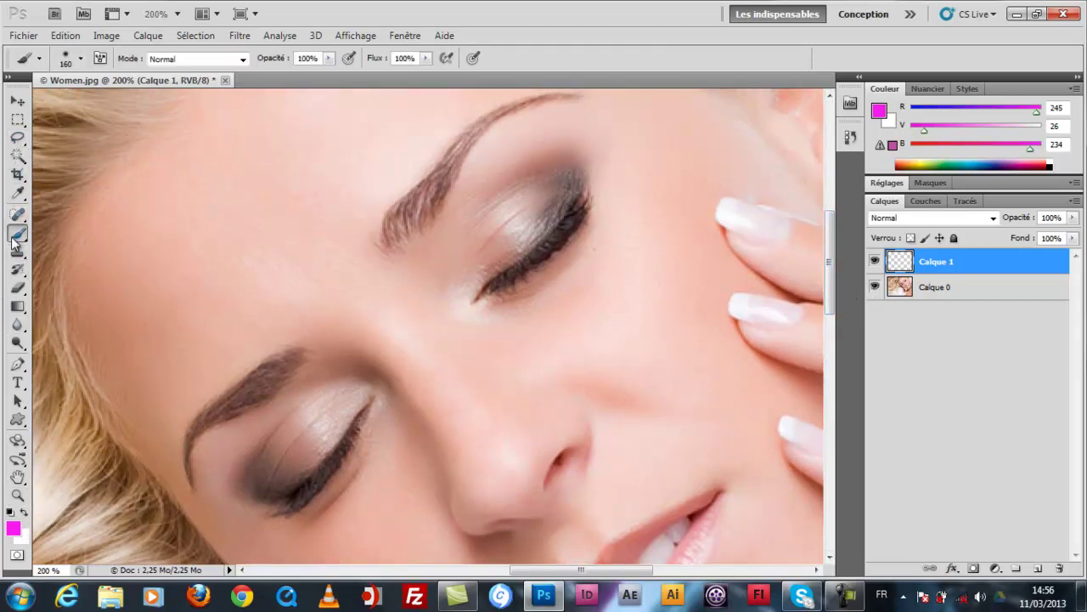
{"action": "left_click", "coordinate": [80, 58]}
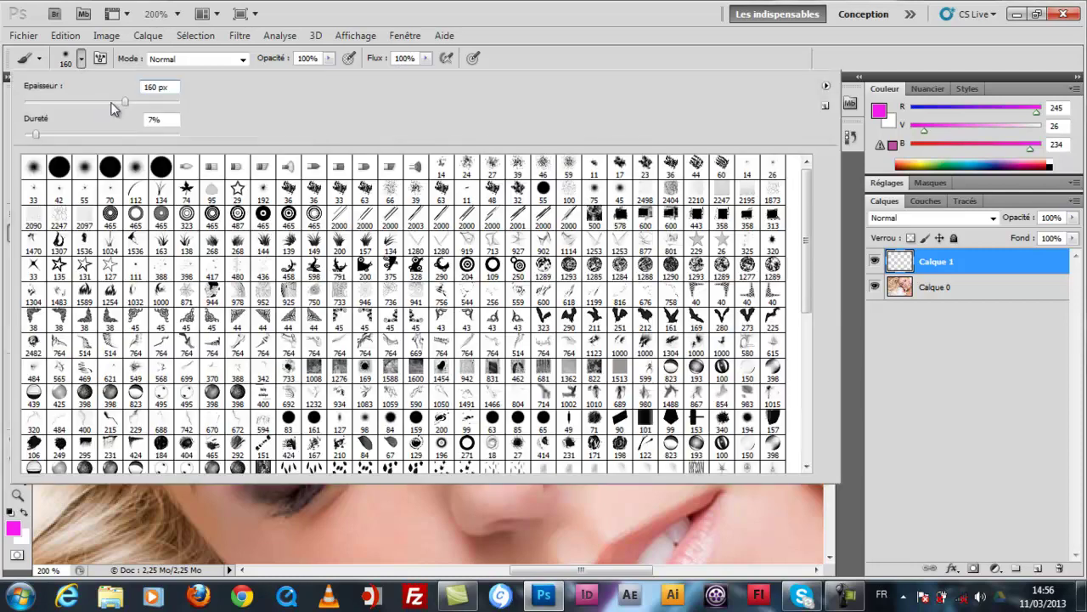
{"action": "left_click_drag", "start_coordinate": [112, 103], "coordinate": [50, 106]}
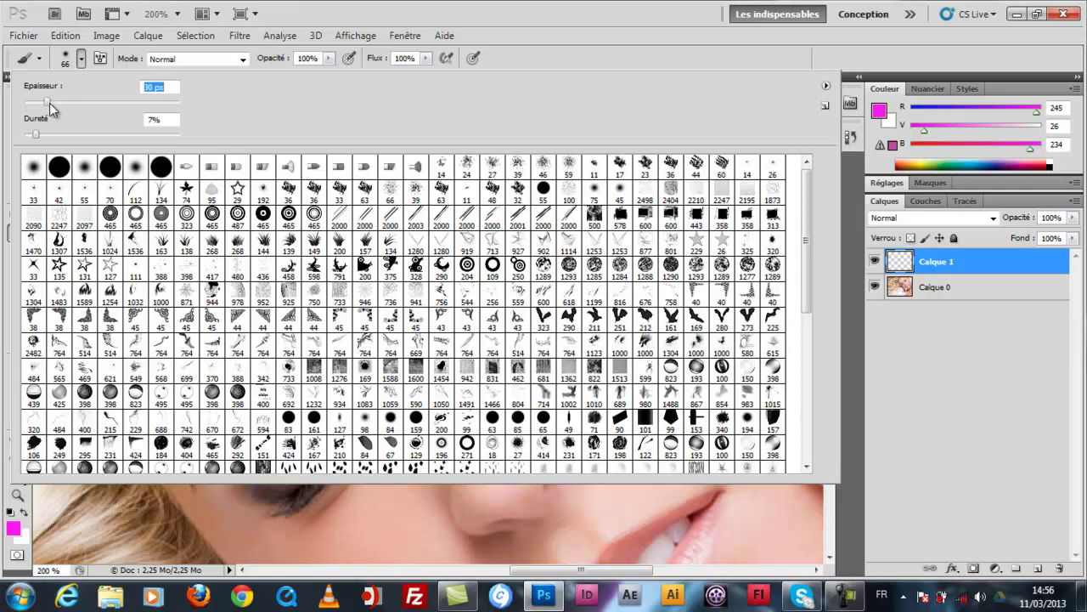
{"action": "key", "text": "Return"}
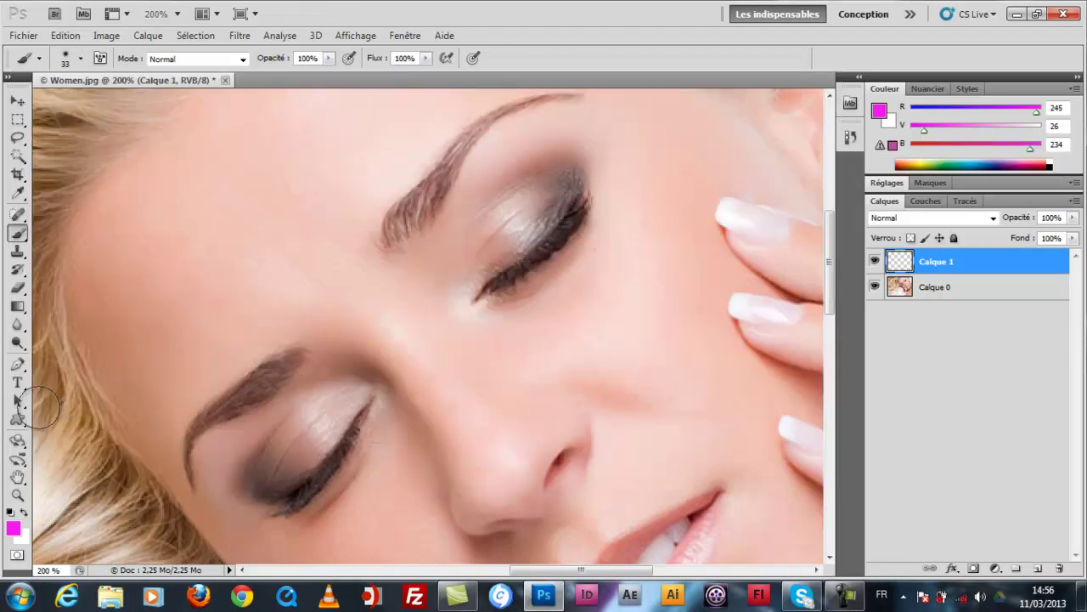
Step: Set the foreground colour to blue (R 37, G 12, B 234)
{"action": "left_click", "coordinate": [13, 528]}
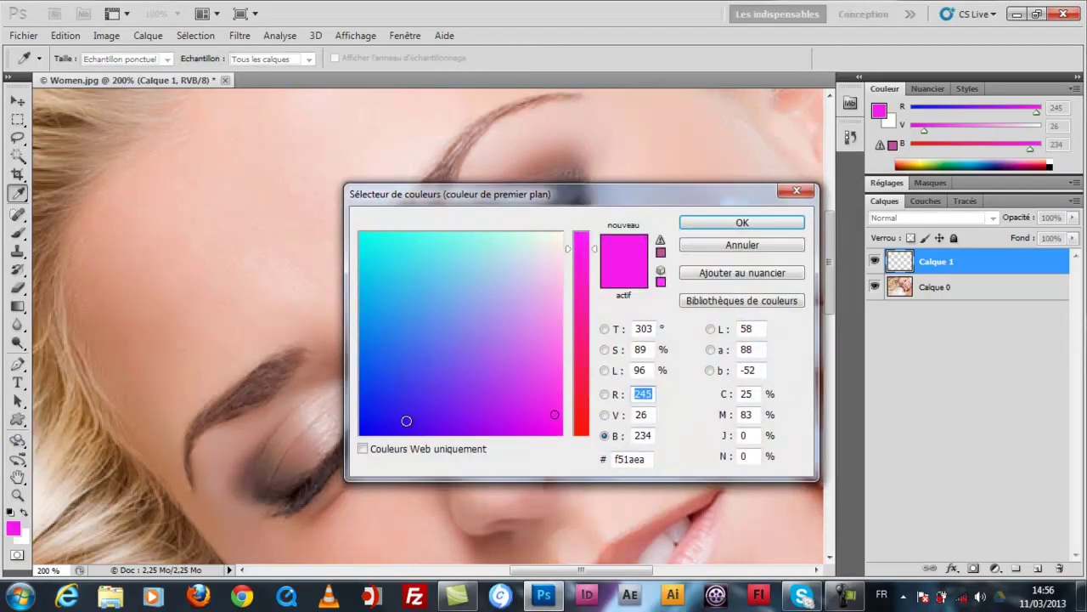
{"action": "left_click", "coordinate": [390, 425]}
{"action": "left_click", "coordinate": [748, 222]}
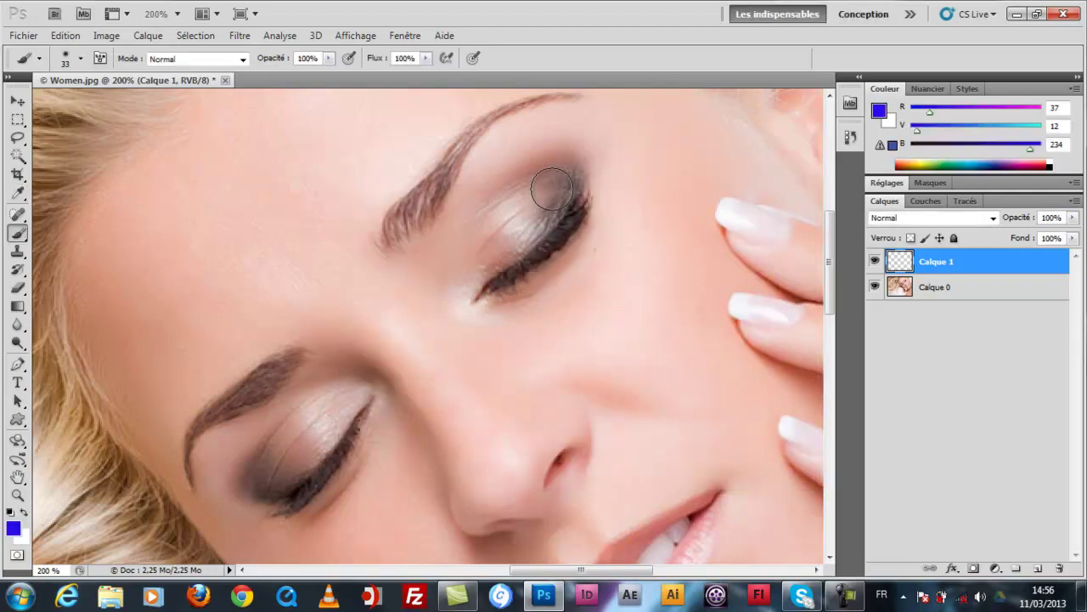
Step: Brush solid blue over the upper eyelid on Calque 1, extending to the inner eye corner
{"action": "left_click_drag", "start_coordinate": [552, 189], "coordinate": [485, 265]}
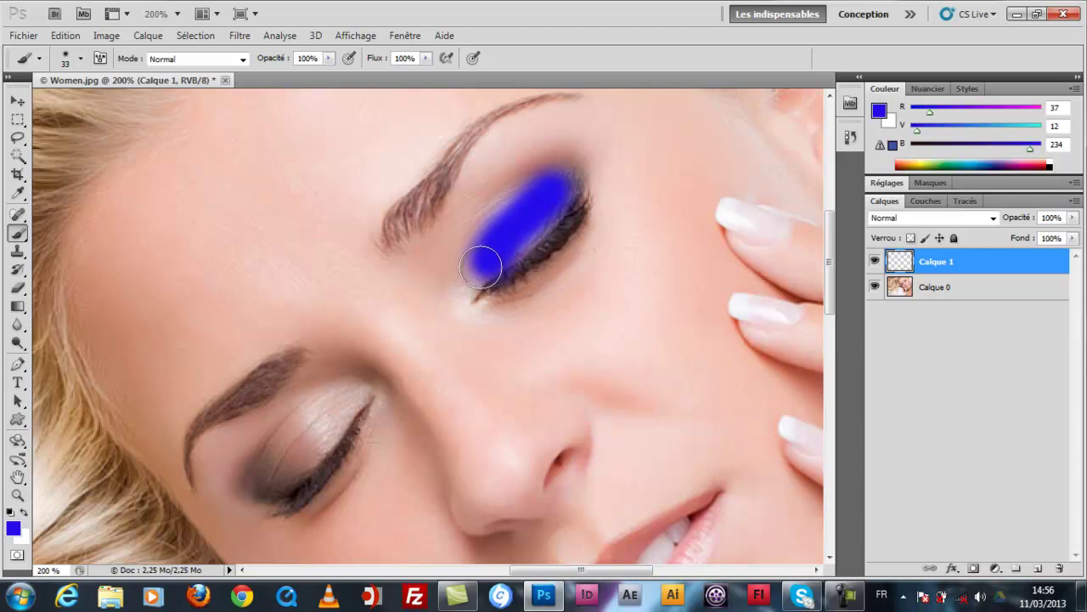
{"action": "right_click", "coordinate": [485, 260]}
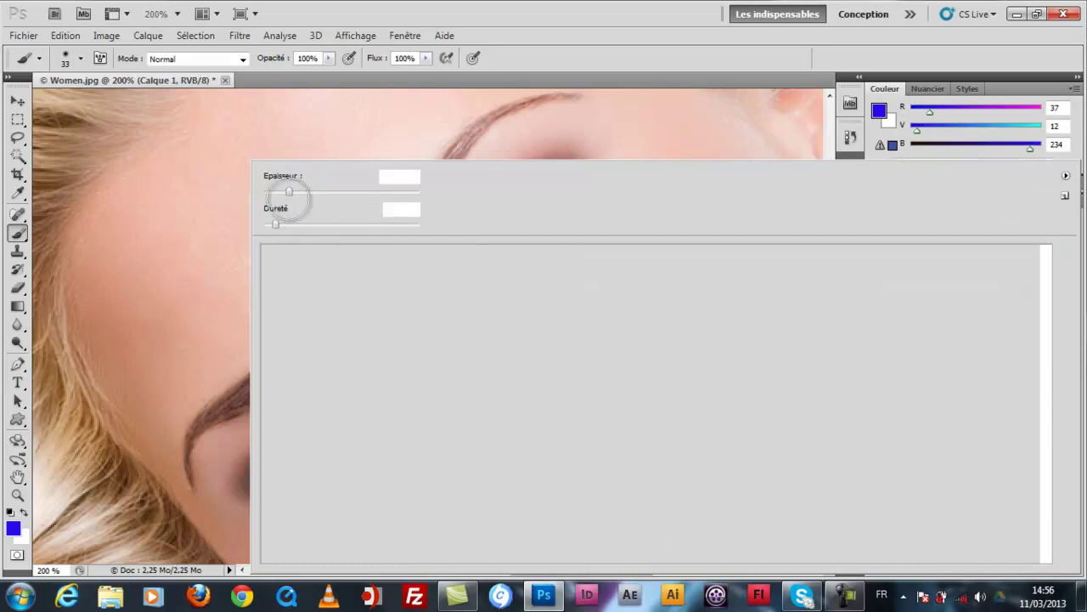
{"action": "key", "text": "Return"}
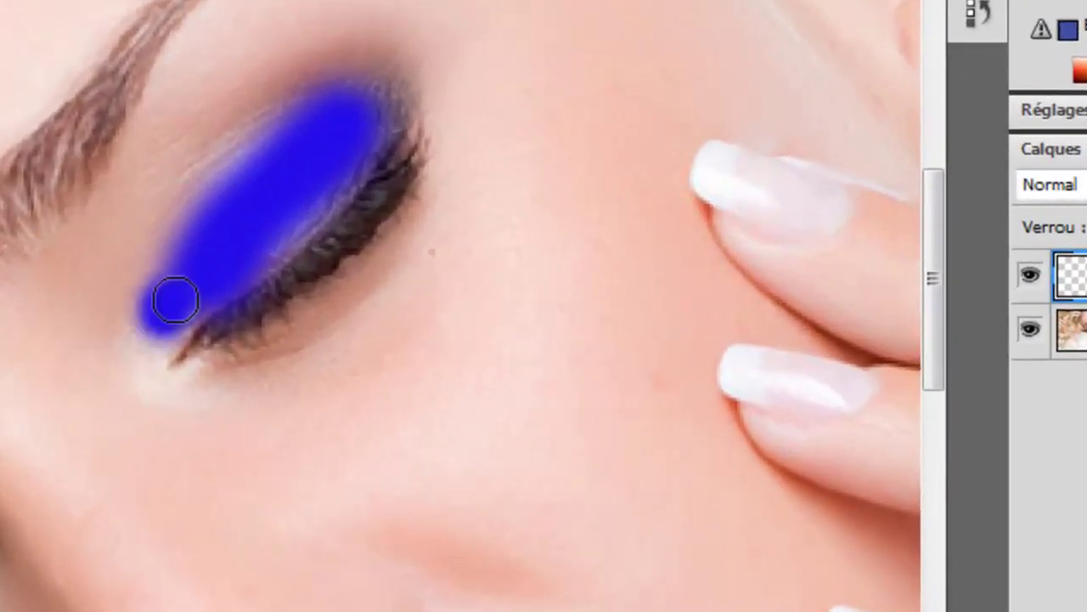
{"action": "mouse_move", "coordinate": [162, 311]}
{"action": "left_mouse_down"}
{"action": "mouse_move", "coordinate": [157, 338]}
{"action": "mouse_move", "coordinate": [201, 209]}
{"action": "mouse_move", "coordinate": [243, 162]}
{"action": "mouse_move", "coordinate": [327, 117]}
{"action": "mouse_move", "coordinate": [296, 162]}
{"action": "mouse_move", "coordinate": [331, 170]}
{"action": "mouse_move", "coordinate": [267, 234]}
{"action": "left_mouse_up"}
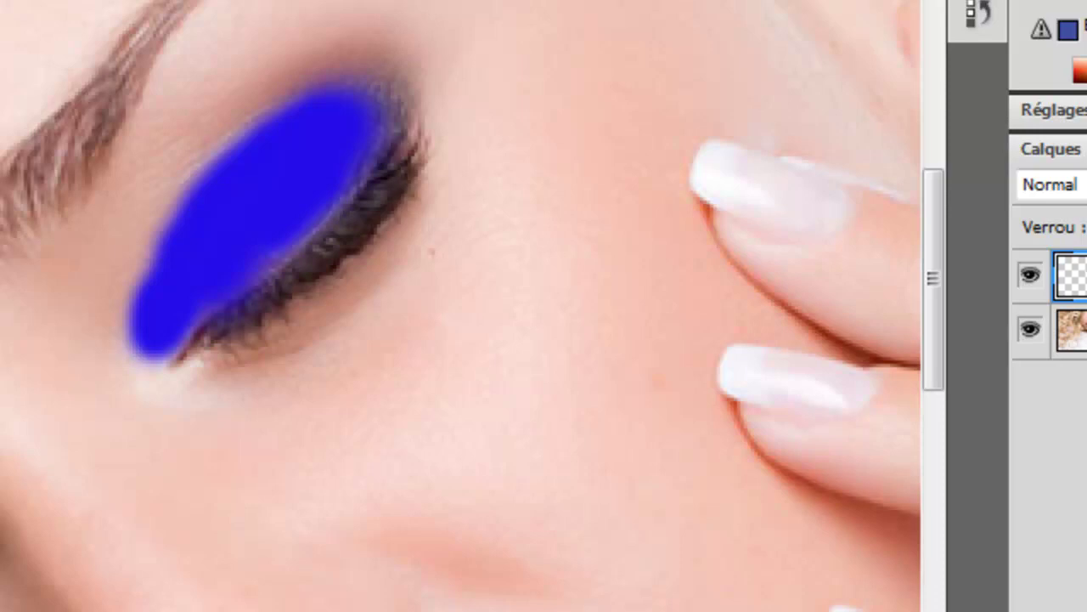
Step: Try several blend modes on Calque 1 to turn the blue eyeshadow purple
{"action": "left_click", "coordinate": [1051, 184]}
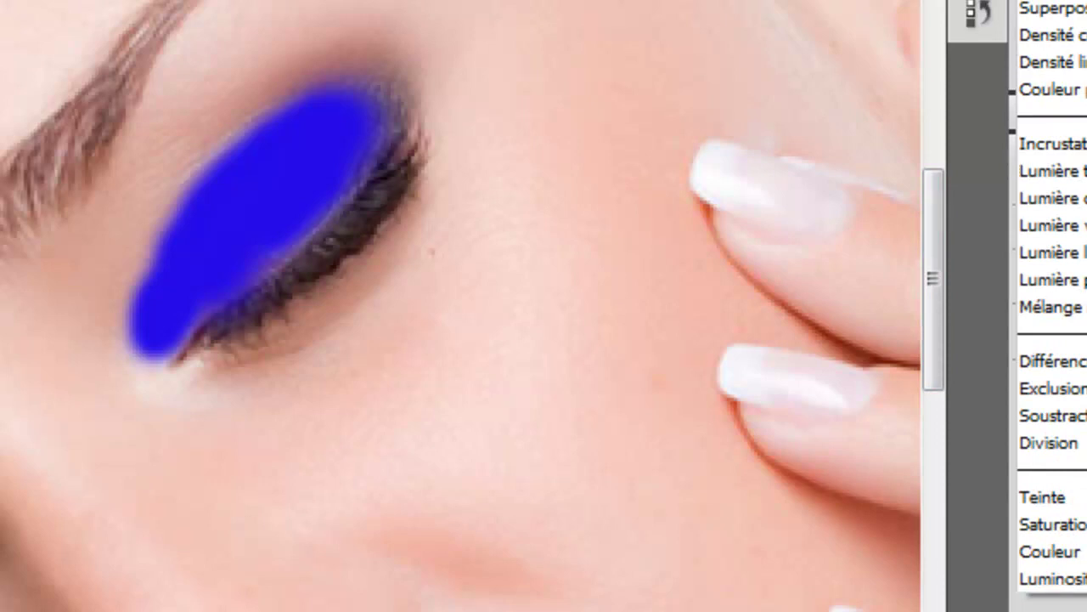
{"action": "key", "text": "Escape"}
{"action": "key", "text": "Down"}
{"action": "key", "text": "Down"}
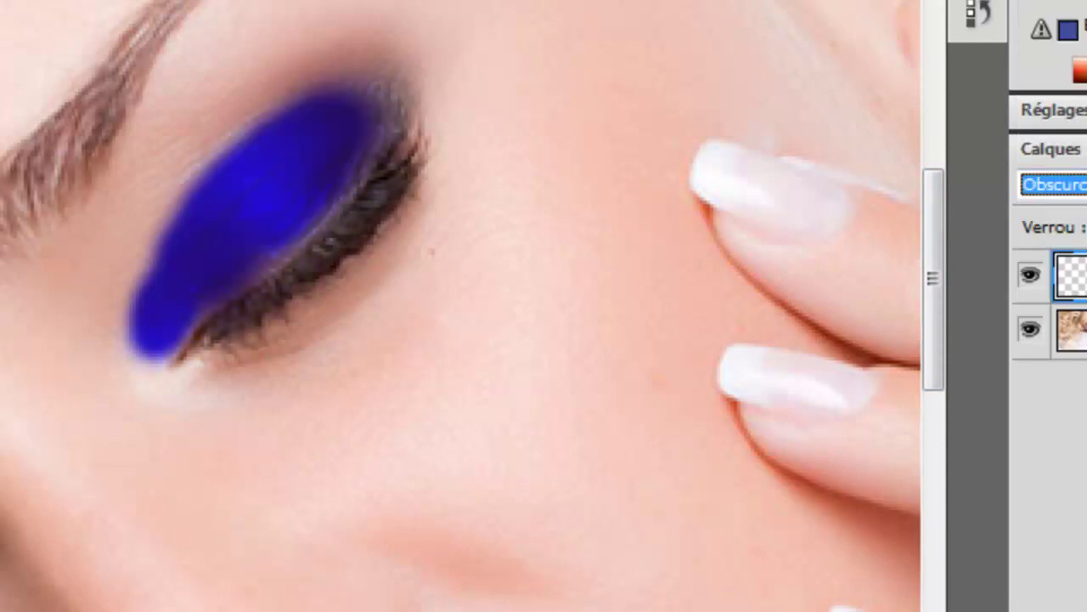
{"action": "key", "text": "Down"}
{"action": "key", "text": "Down"}
{"action": "key", "text": "Down"}
{"action": "key", "text": "Down"}
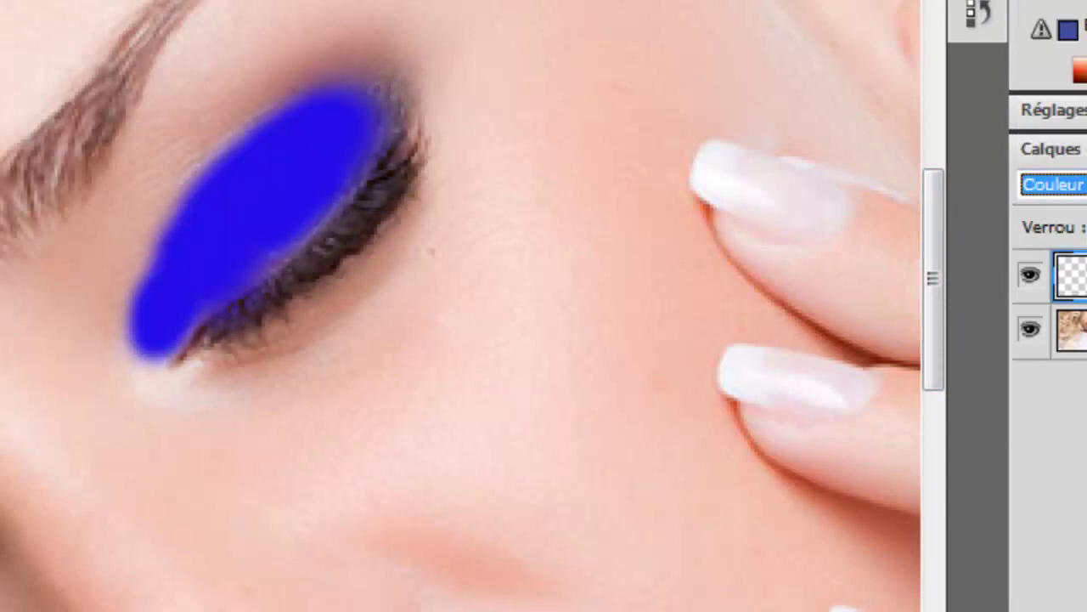
{"action": "key", "text": "Up"}
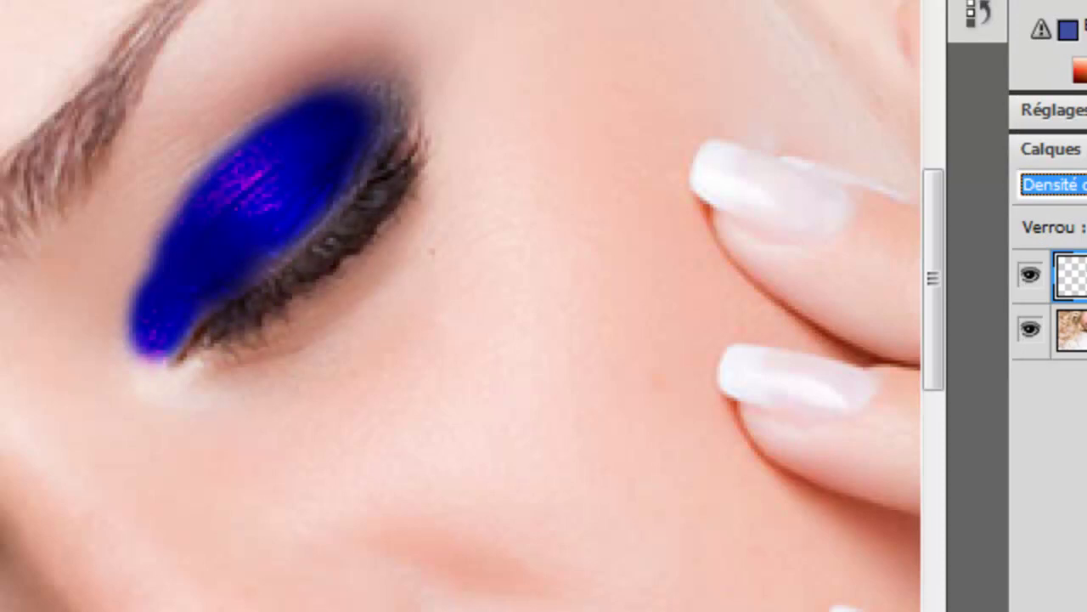
{"action": "key", "text": "Return"}
{"action": "key", "text": "5"}
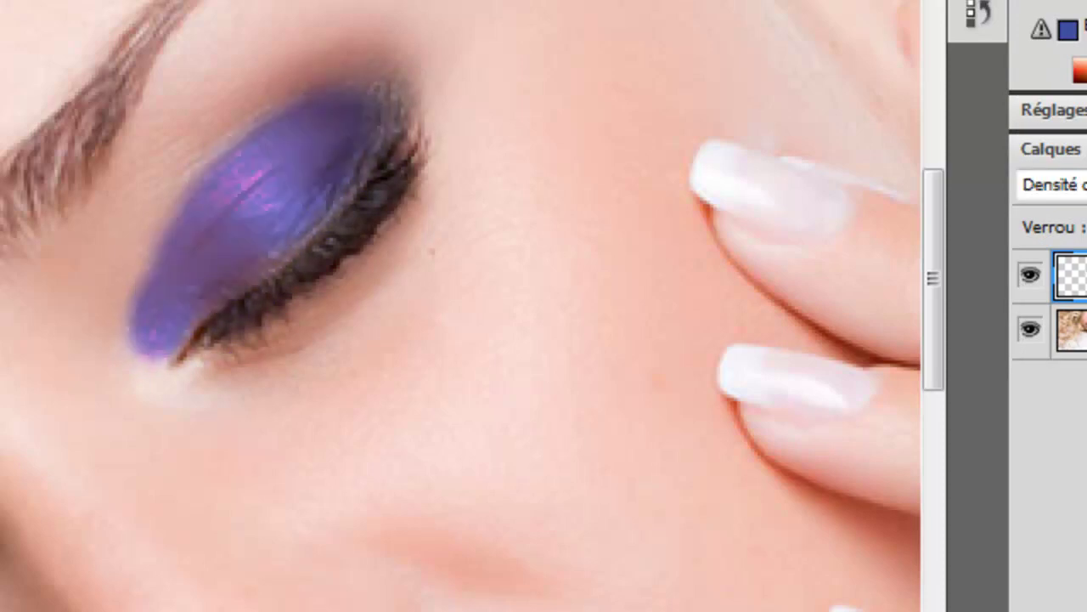
{"action": "key", "text": "4"}
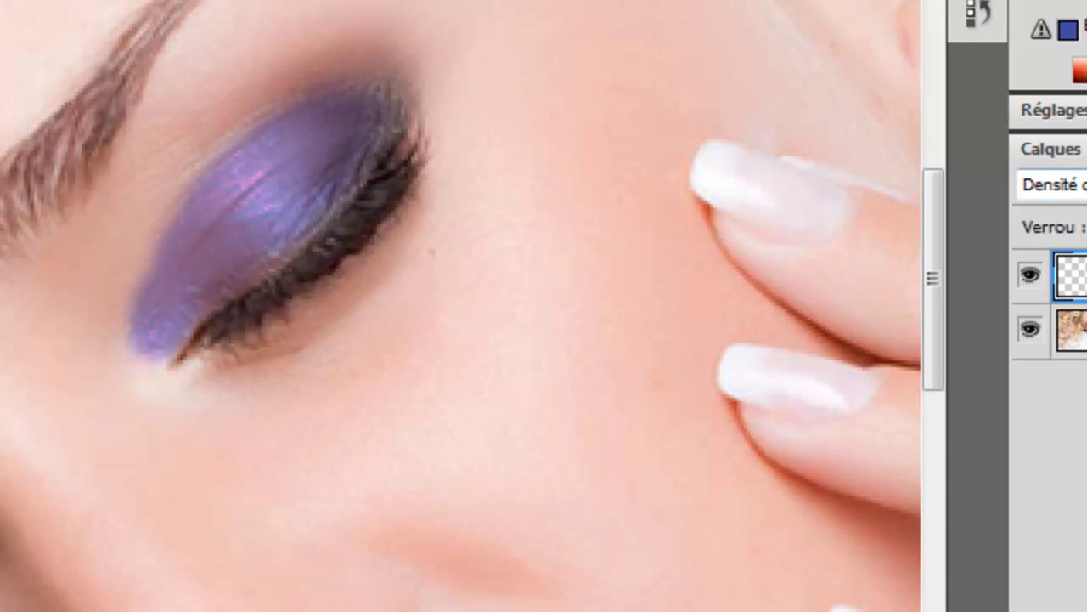
Step: Settle Calque 1 on a Densité blend mode for a soft pink-violet eyeshadow
{"action": "left_click", "coordinate": [1053, 184]}
{"action": "key", "text": "Escape"}
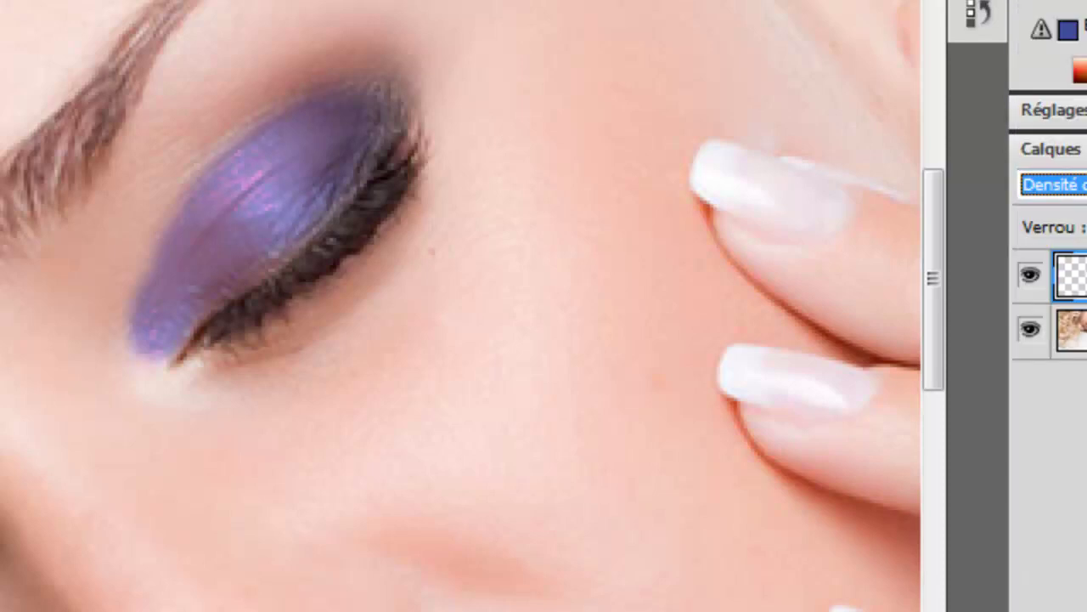
{"action": "key", "text": "Up"}
{"action": "key", "text": "Up"}
{"action": "key", "text": "Down"}
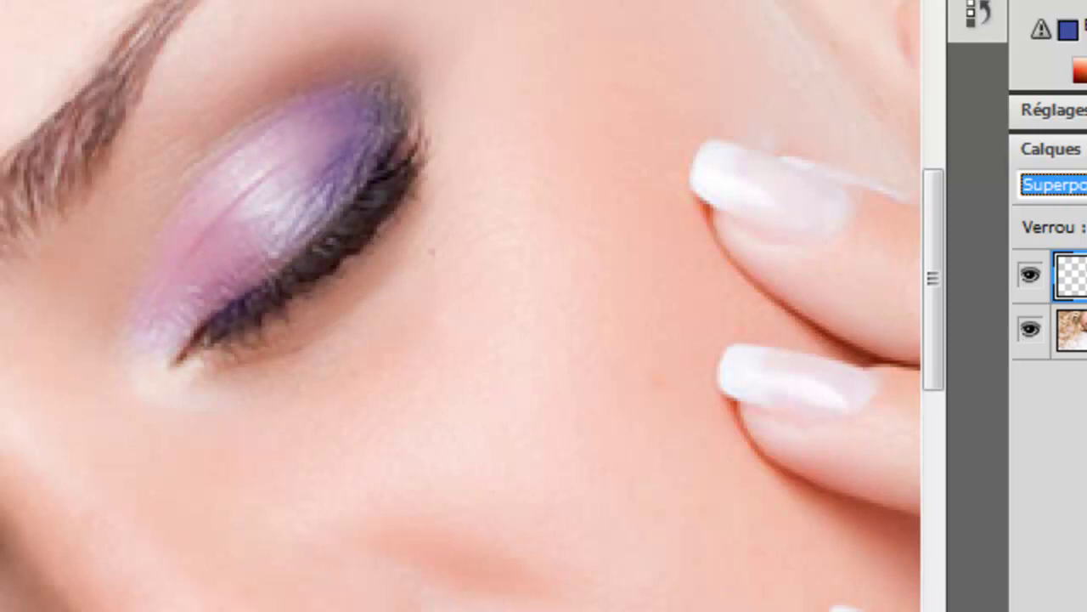
{"action": "key", "text": "Down"}
{"action": "key", "text": "shift+alt+c"}
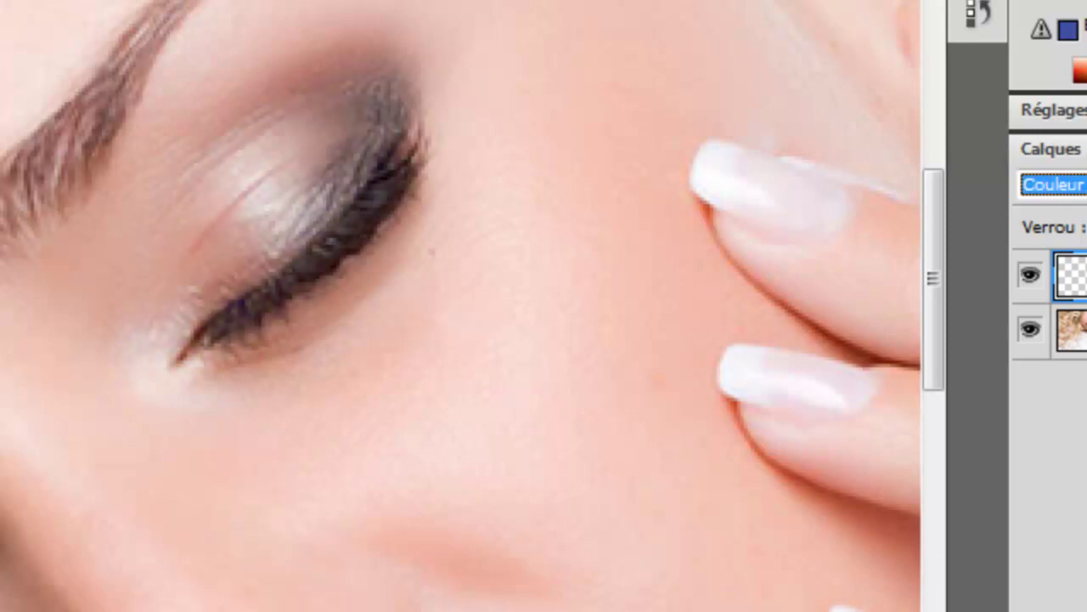
{"action": "key", "text": "shift+alt+d"}
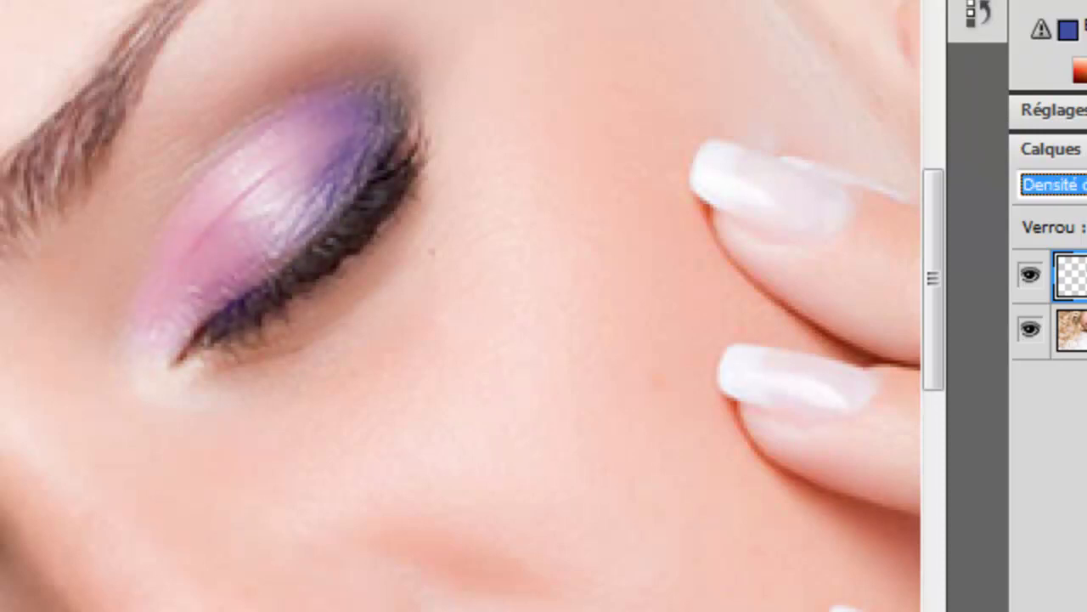
Step: Zoom out and add a new empty Normal-mode layer on top of the stack
{"action": "key", "text": "ctrl+minus"}
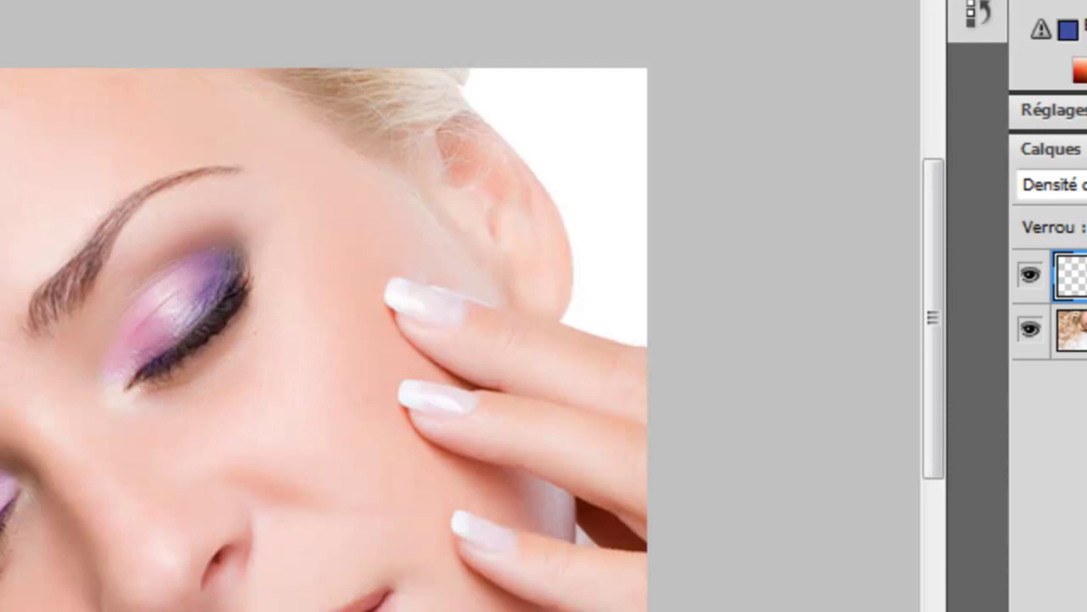
{"action": "key", "text": "ctrl+shift+alt+n"}
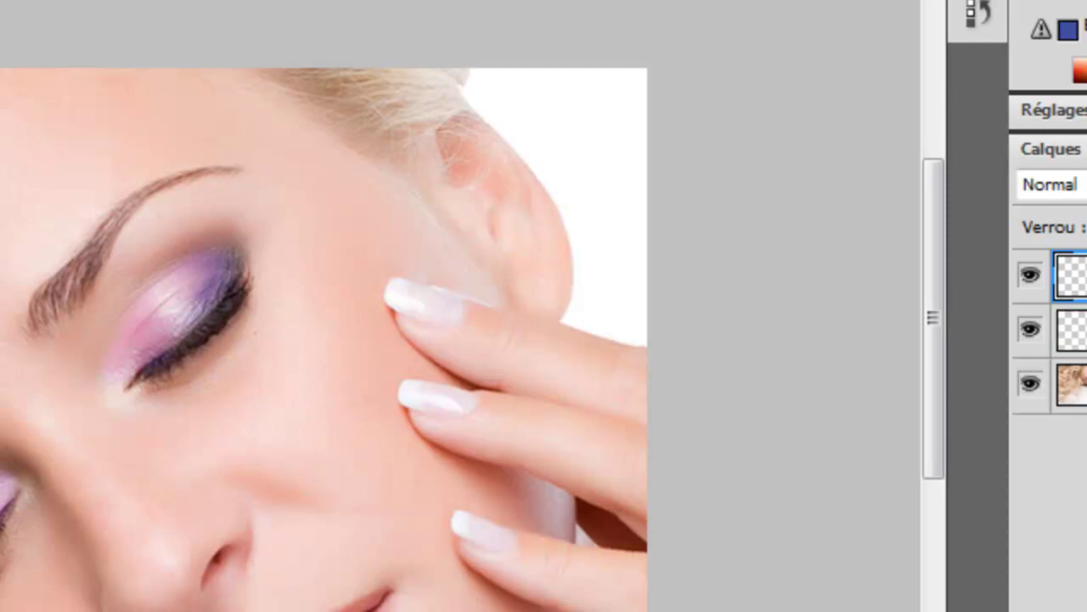
Step: Zoom in on the teeth, make Calque 0 active, and clear the teeth selection
{"action": "key", "text": "ctrl+plus"}
{"action": "key", "text": "ctrl+plus"}
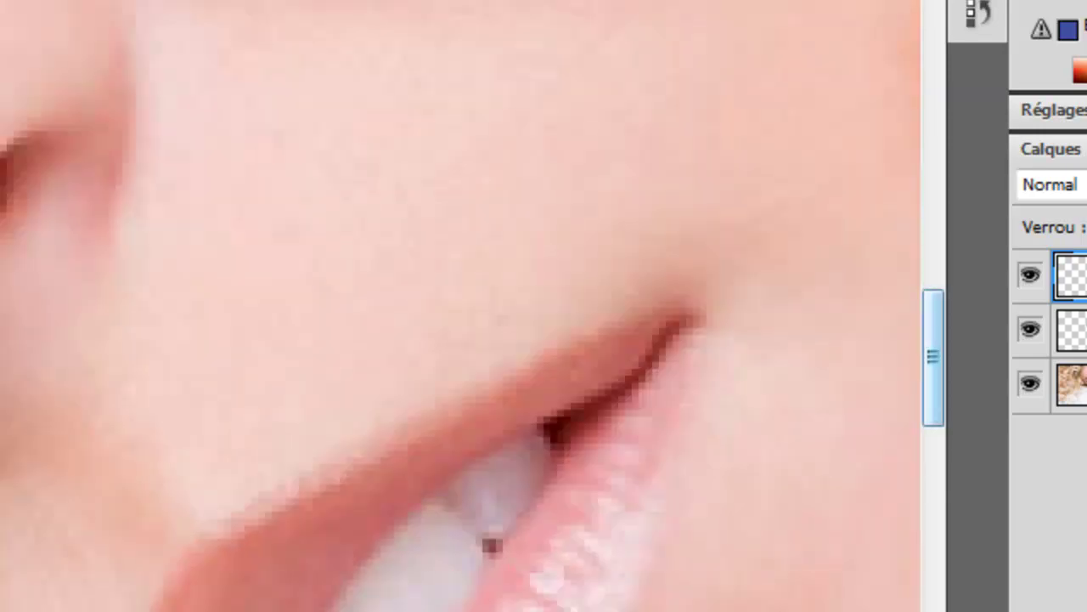
{"action": "scroll", "coordinate": [459, 306], "scroll_direction": "down", "scroll_amount": 5}
{"action": "scroll", "coordinate": [458, 306], "scroll_direction": "down", "scroll_amount": 1}
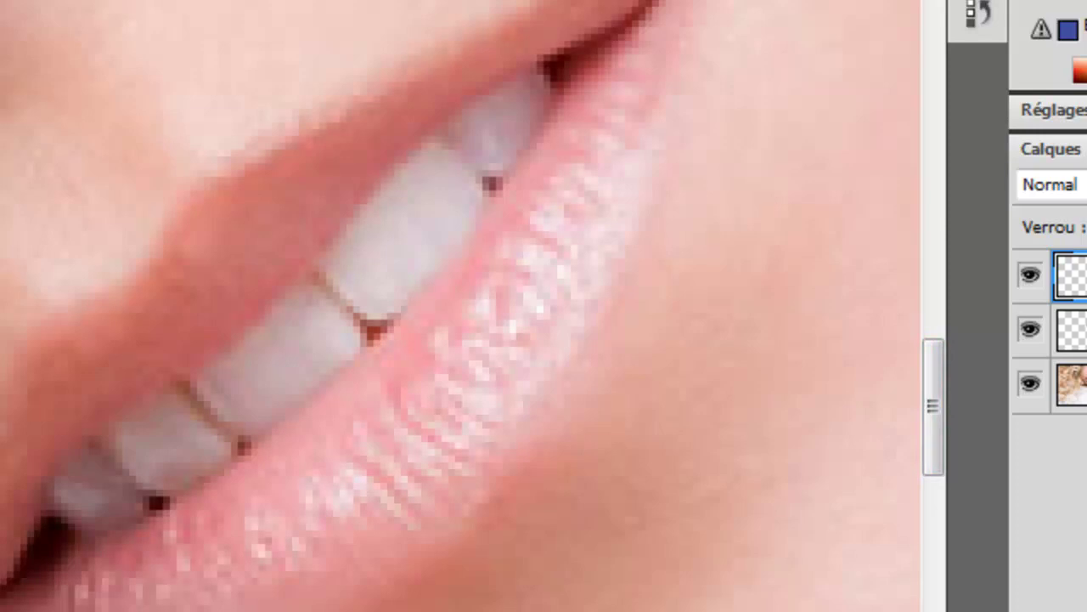
{"action": "left_click", "coordinate": [1071, 384]}
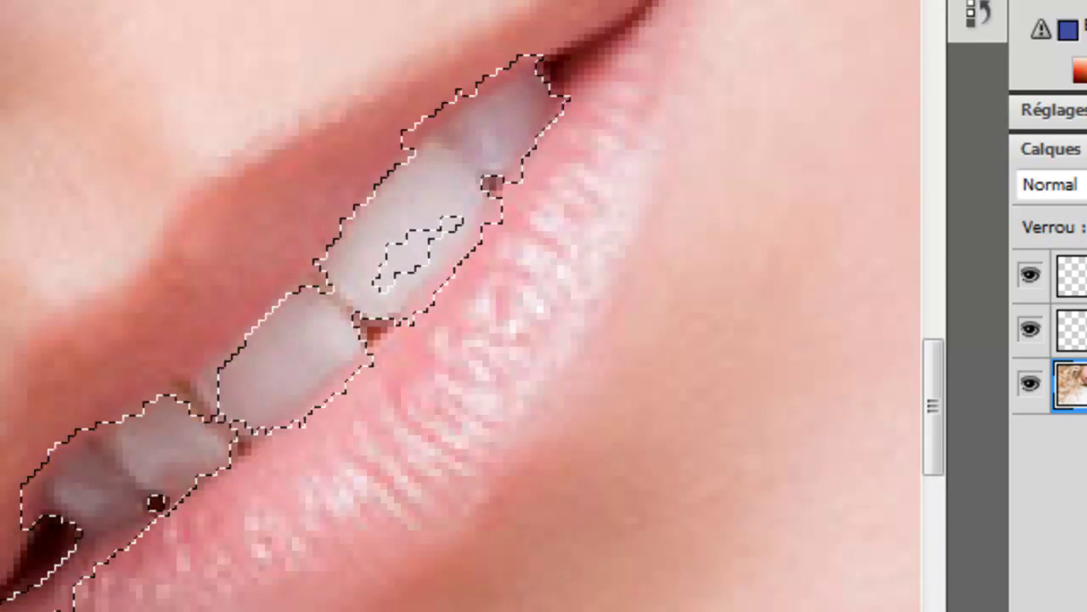
{"action": "key", "text": "ctrl+d"}
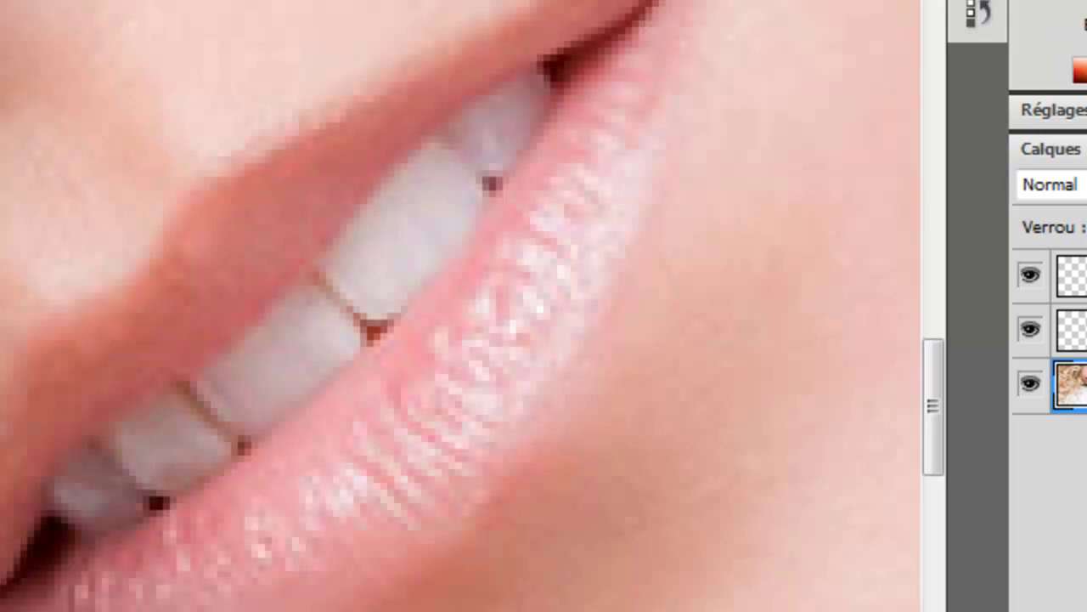
Step: Brush white over the front and lower-left teeth on Calque 0, using a 10 px brush
{"action": "left_click", "coordinate": [297, 339]}
{"action": "left_click", "coordinate": [280, 365]}
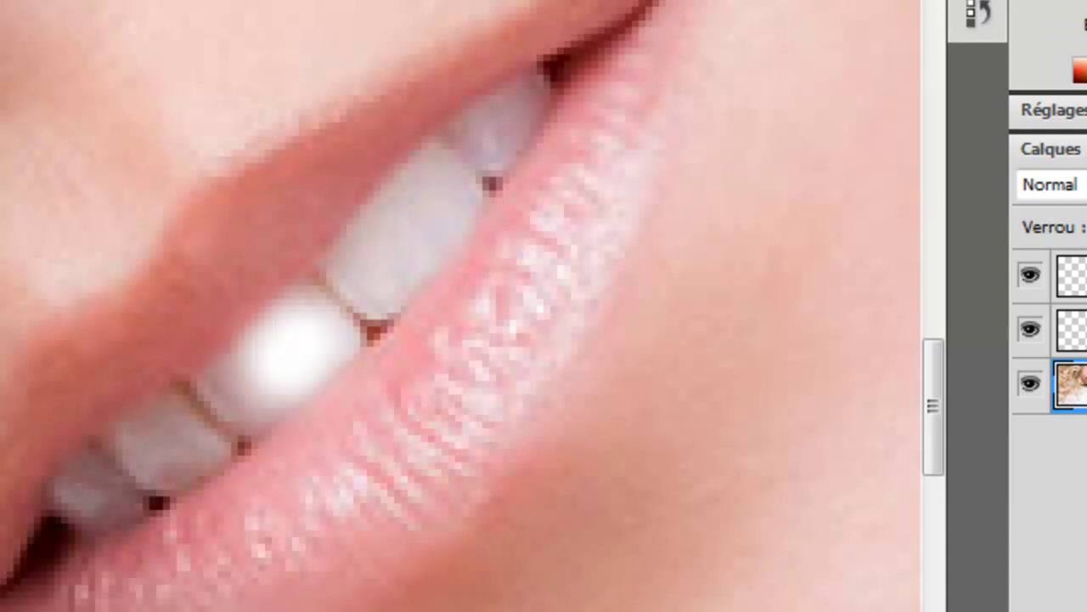
{"action": "left_click", "coordinate": [255, 378]}
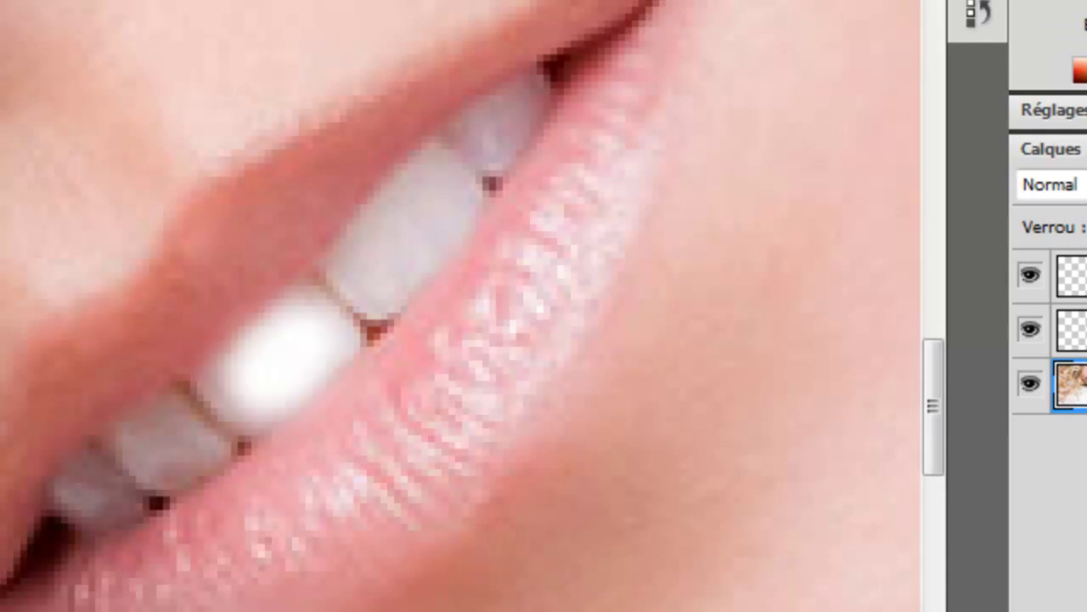
{"action": "left_click", "coordinate": [174, 442]}
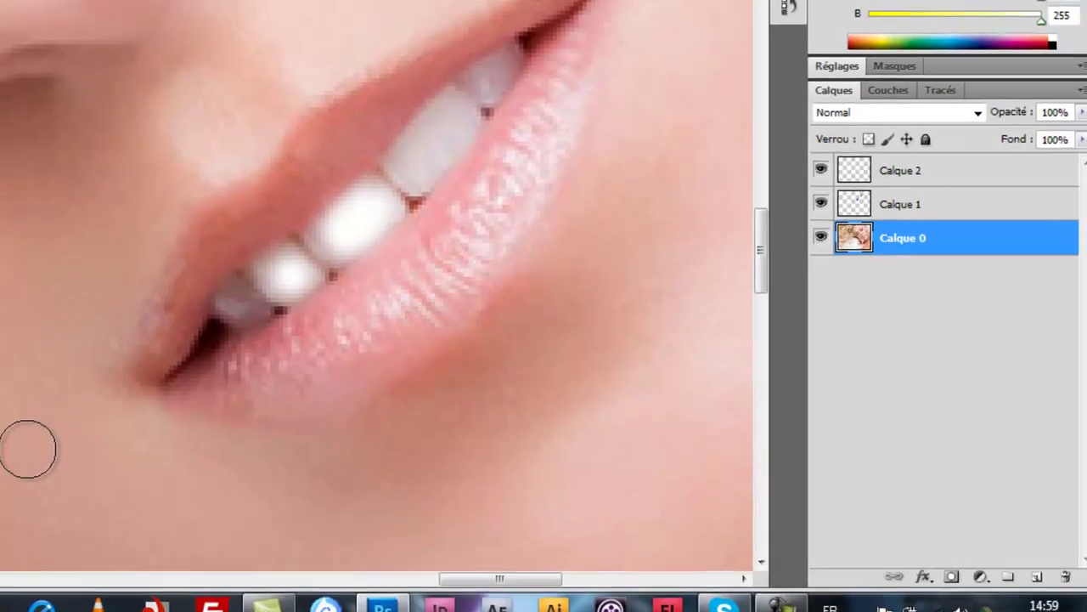
{"action": "right_click", "coordinate": [32, 442]}
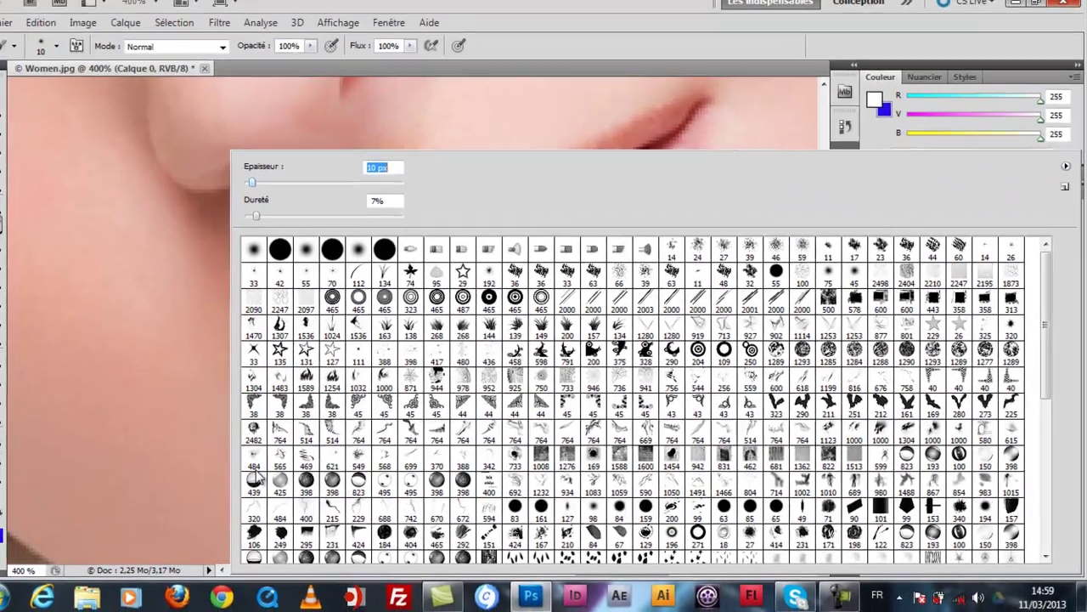
{"action": "double_click", "coordinate": [274, 480]}
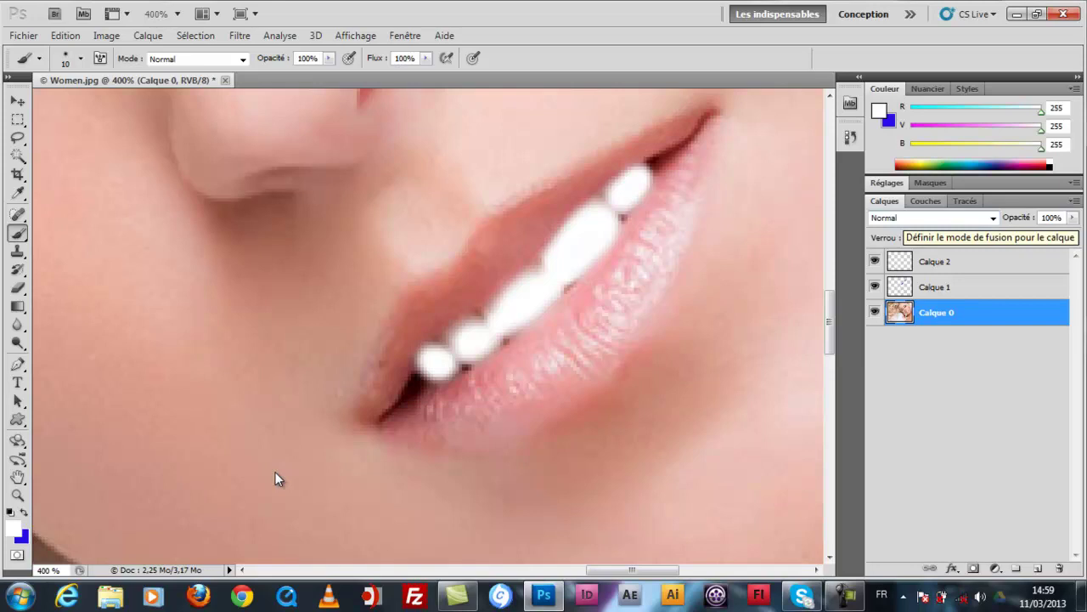
Step: Undo the three white brush strokes made on the original photo layer
{"action": "key", "text": "z"}
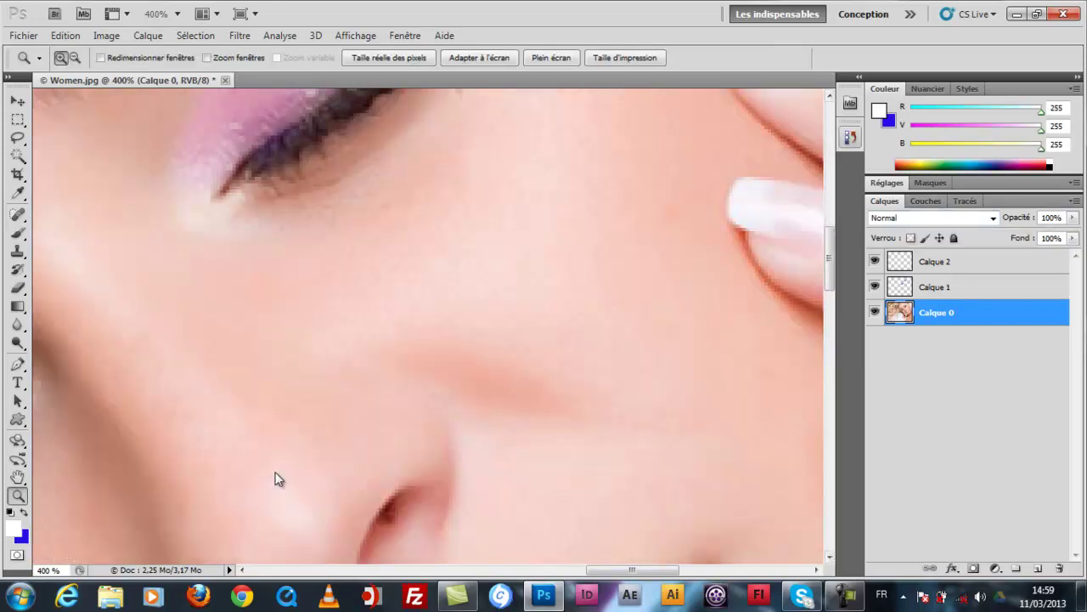
{"action": "key", "text": "ctrl+alt+z"}
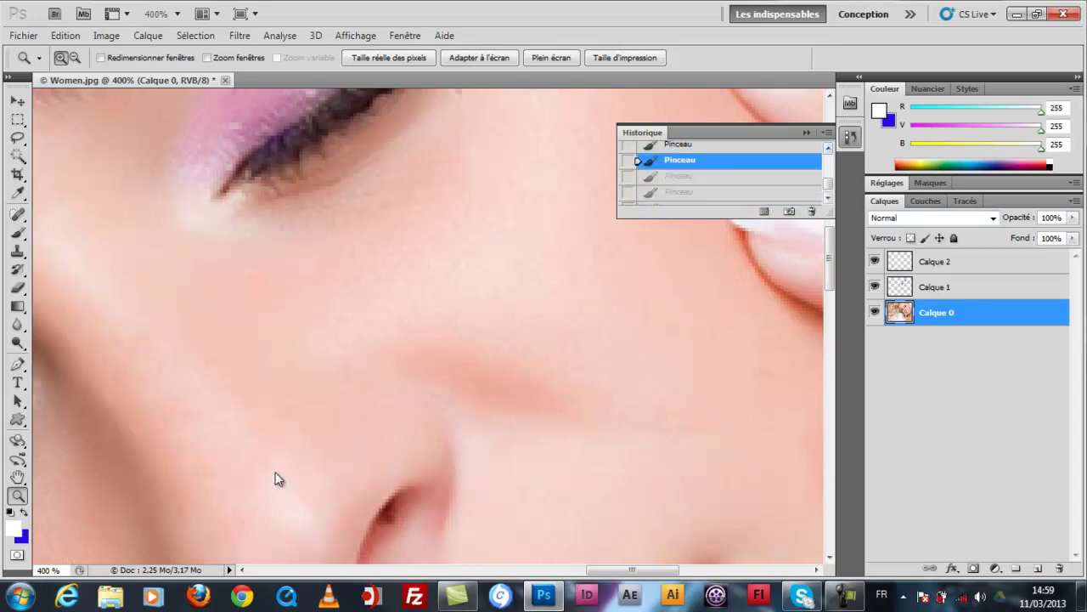
{"action": "key", "text": "ctrl+alt+z"}
{"action": "key", "text": "ctrl+alt+z"}
{"action": "key", "text": "ctrl+alt+z"}
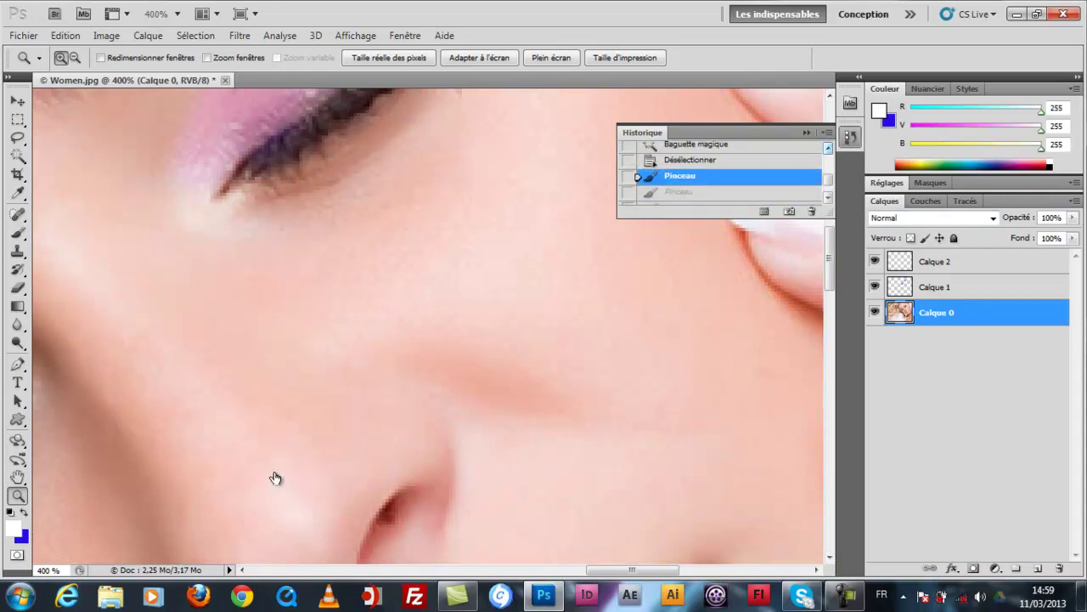
{"action": "key", "text": "ctrl+alt+z"}
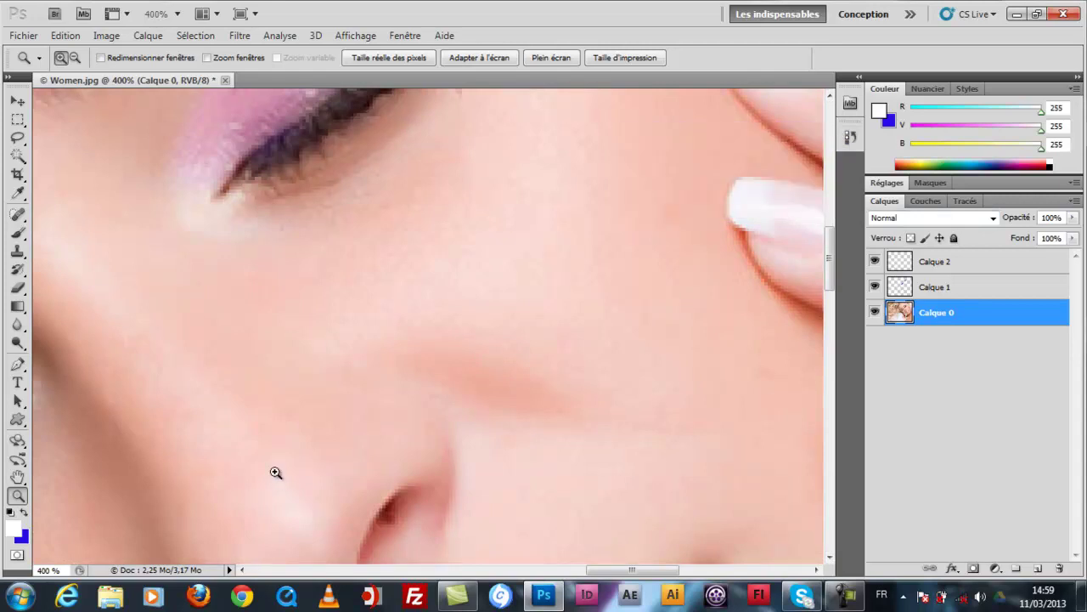
{"action": "scroll", "coordinate": [274, 479], "scroll_direction": "down", "scroll_amount": 3}
{"action": "scroll", "coordinate": [275, 479], "scroll_direction": "down", "scroll_amount": 5}
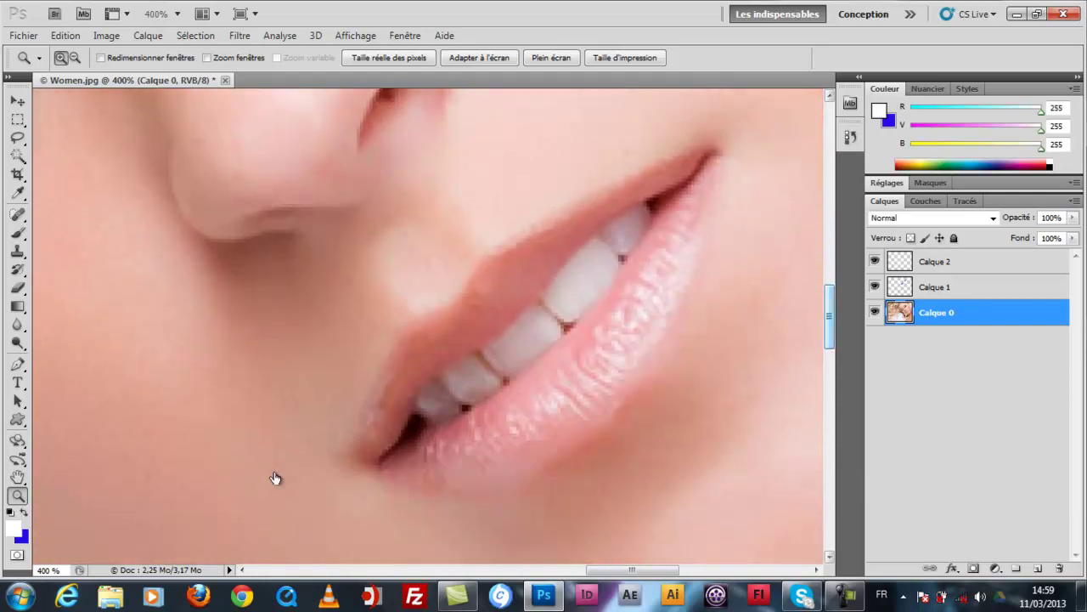
Step: On Calque 2, brush white over the upper, far-right and lower-middle teeth
{"action": "key", "text": "alt+period"}
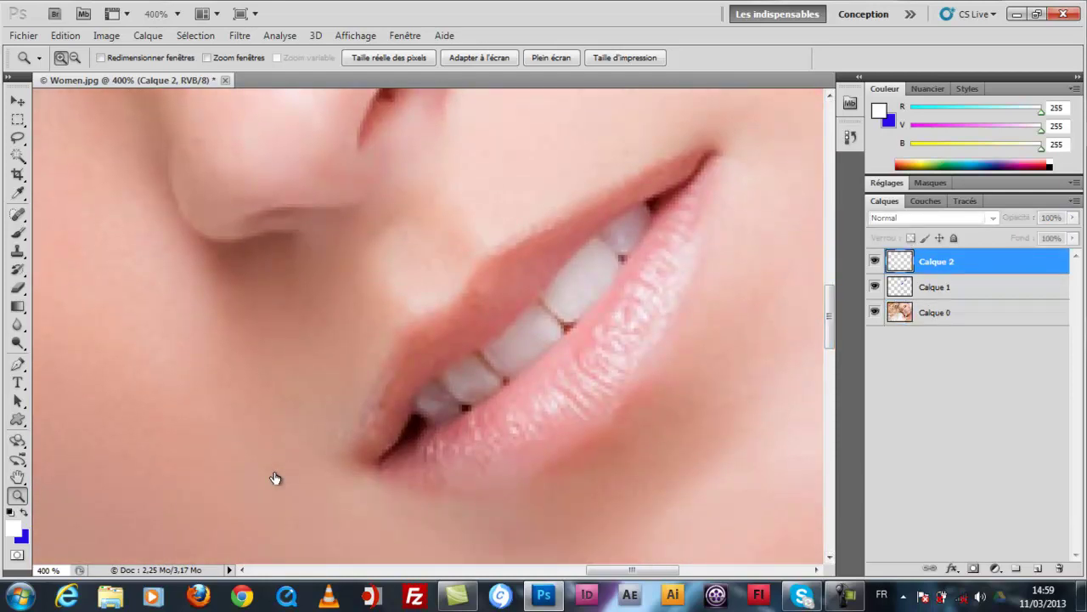
{"action": "key", "text": "b"}
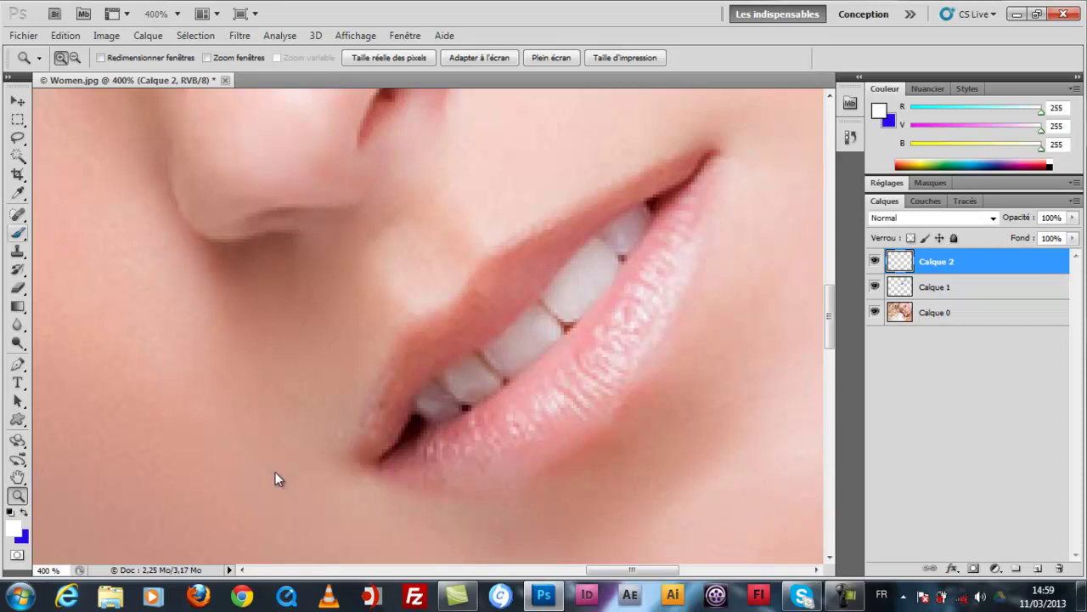
{"action": "mouse_move", "coordinate": [577, 293]}
{"action": "left_mouse_down"}
{"action": "mouse_move", "coordinate": [599, 271]}
{"action": "mouse_move", "coordinate": [595, 250]}
{"action": "mouse_move", "coordinate": [569, 271]}
{"action": "mouse_move", "coordinate": [559, 306]}
{"action": "left_mouse_up"}
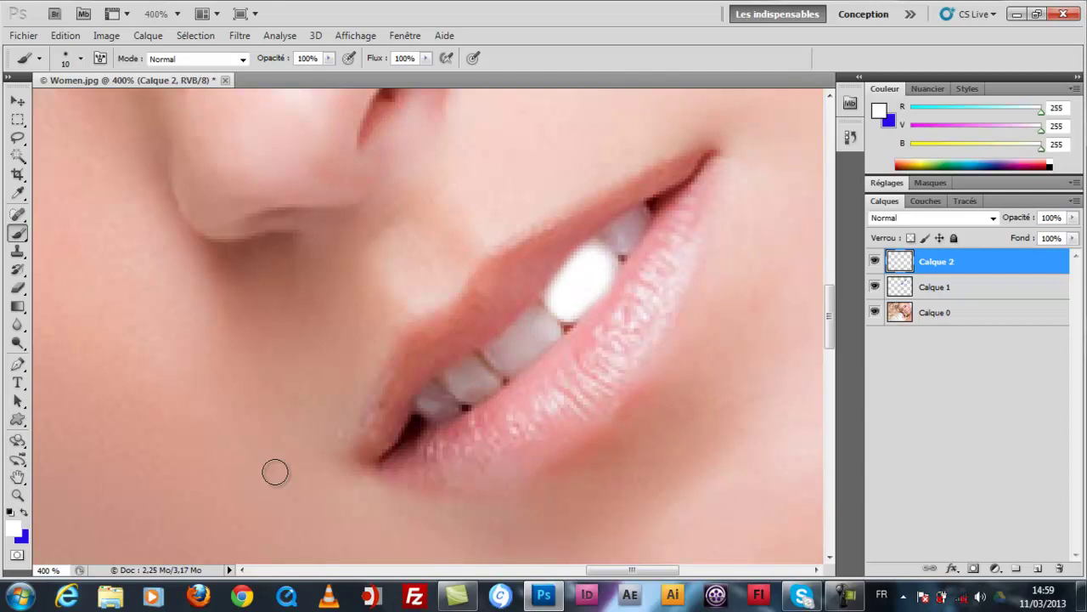
{"action": "mouse_move", "coordinate": [613, 247]}
{"action": "left_mouse_down"}
{"action": "mouse_move", "coordinate": [633, 219]}
{"action": "mouse_move", "coordinate": [625, 247]}
{"action": "left_mouse_up"}
{"action": "mouse_move", "coordinate": [520, 325]}
{"action": "left_mouse_down"}
{"action": "mouse_move", "coordinate": [548, 336]}
{"action": "mouse_move", "coordinate": [497, 349]}
{"action": "mouse_move", "coordinate": [538, 312]}
{"action": "mouse_move", "coordinate": [527, 364]}
{"action": "mouse_move", "coordinate": [425, 408]}
{"action": "mouse_move", "coordinate": [435, 420]}
{"action": "mouse_move", "coordinate": [457, 409]}
{"action": "mouse_move", "coordinate": [435, 389]}
{"action": "left_mouse_up"}
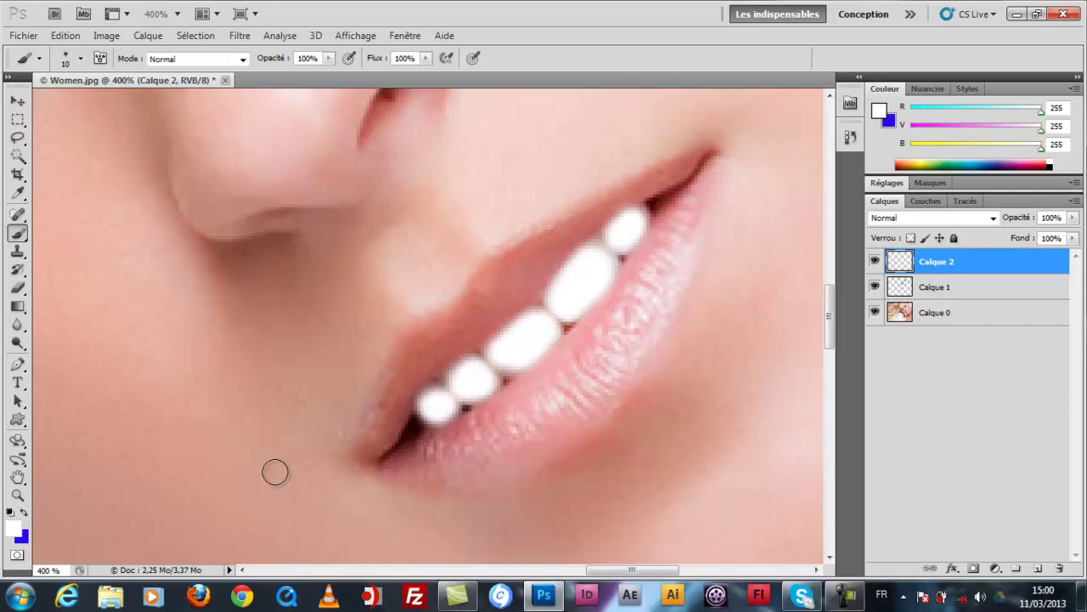
{"action": "key", "text": "z"}
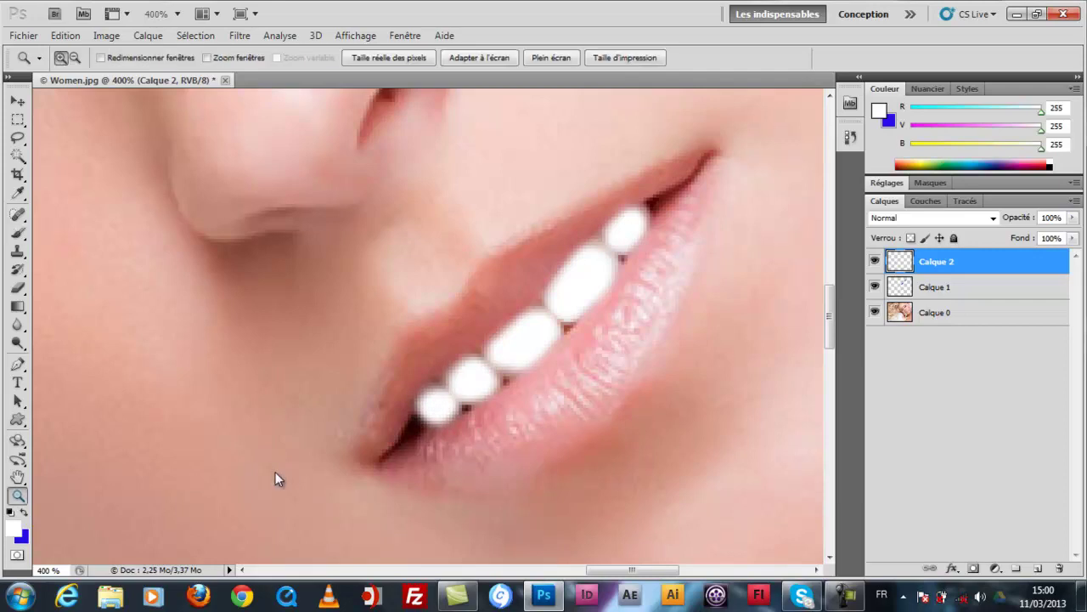
{"action": "key", "text": "ctrl+1"}
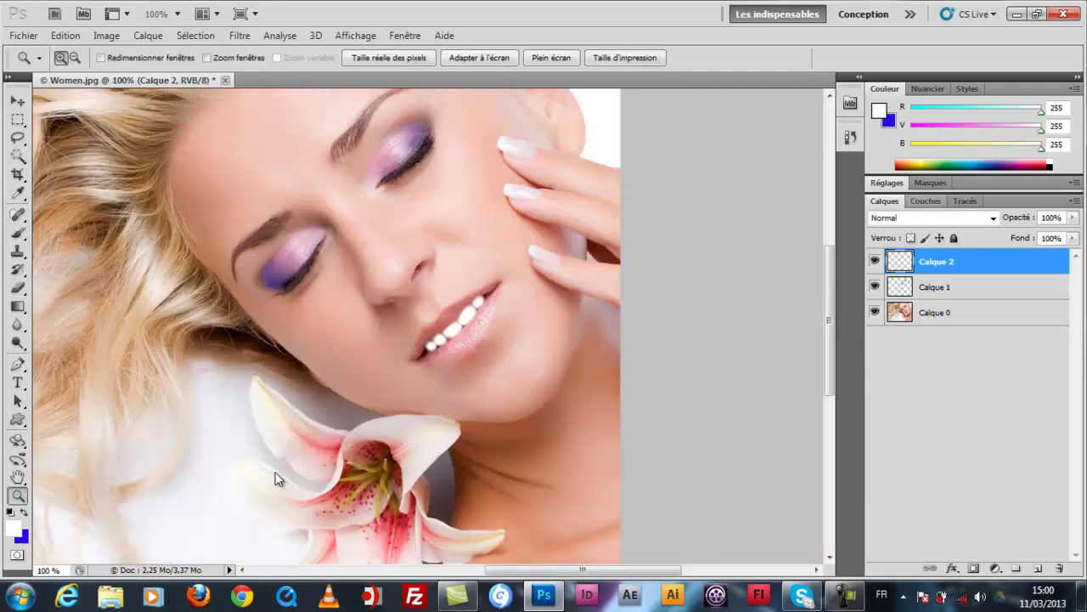
Step: Set Calque 2's blend mode to Couleur plus claire
{"action": "left_click", "coordinate": [932, 217]}
{"action": "left_click", "coordinate": [934, 18]}
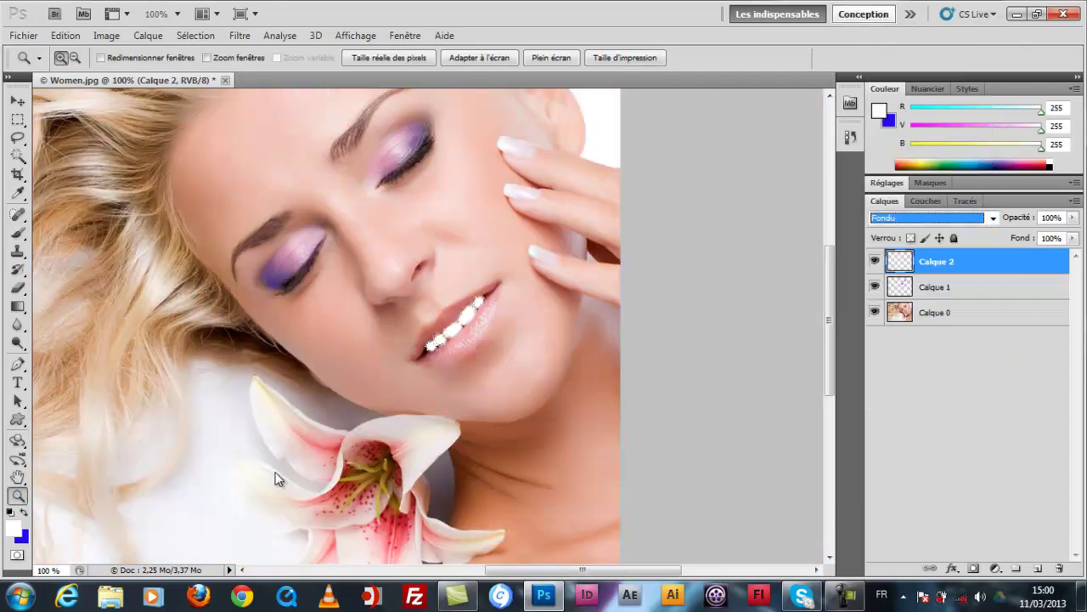
{"action": "key", "text": "Down"}
{"action": "key", "text": "Down"}
{"action": "key", "text": "Down"}
{"action": "key", "text": "Down"}
{"action": "key", "text": "Down"}
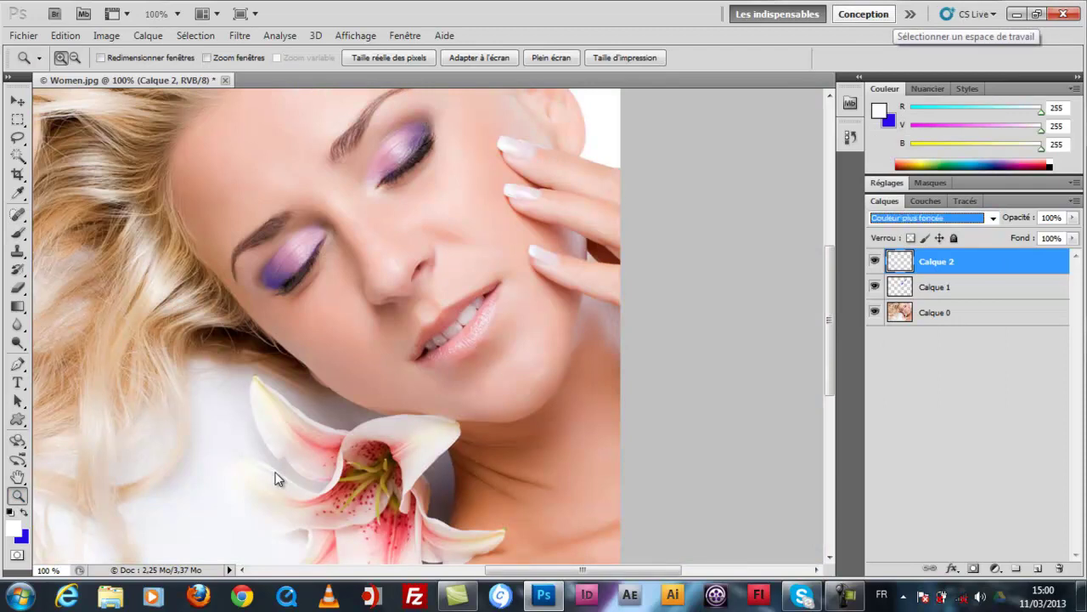
{"action": "key", "text": "Down"}
{"action": "key", "text": "Down"}
{"action": "key", "text": "Down"}
{"action": "key", "text": "Down"}
{"action": "key", "text": "Down"}
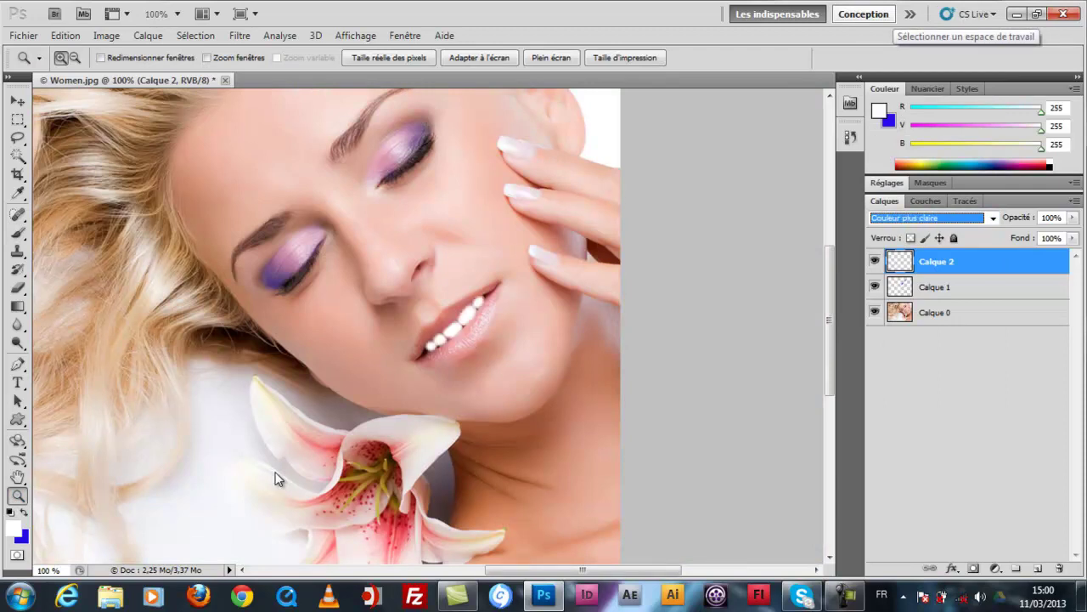
{"action": "key", "text": "Down"}
{"action": "key", "text": "Up"}
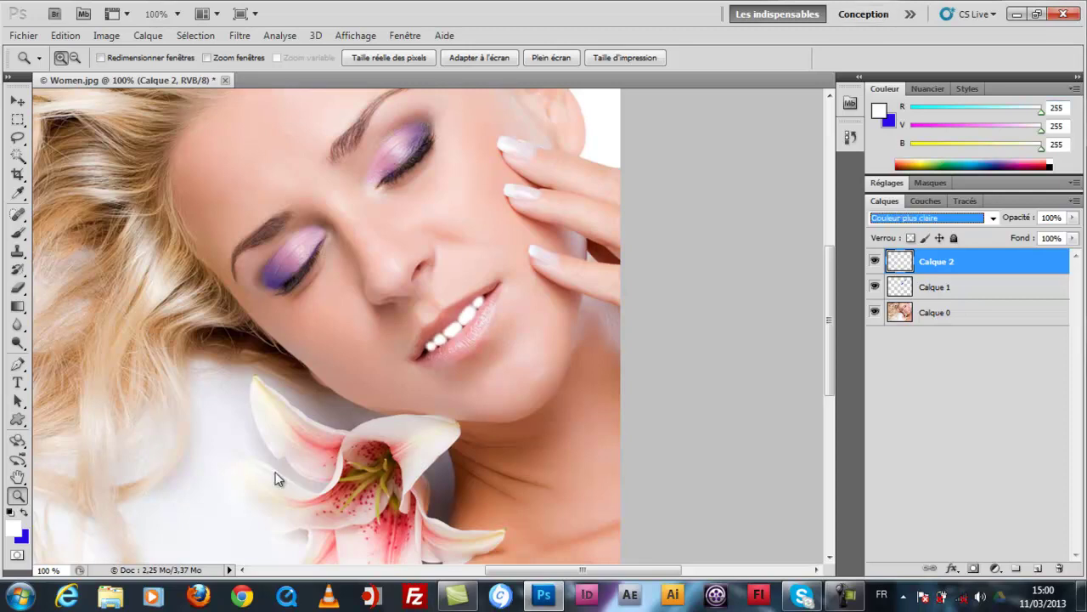
Step: Set Calque 2's opacity to 76%
{"action": "key", "text": "9"}
{"action": "key", "text": "5"}
{"action": "key", "text": "4"}
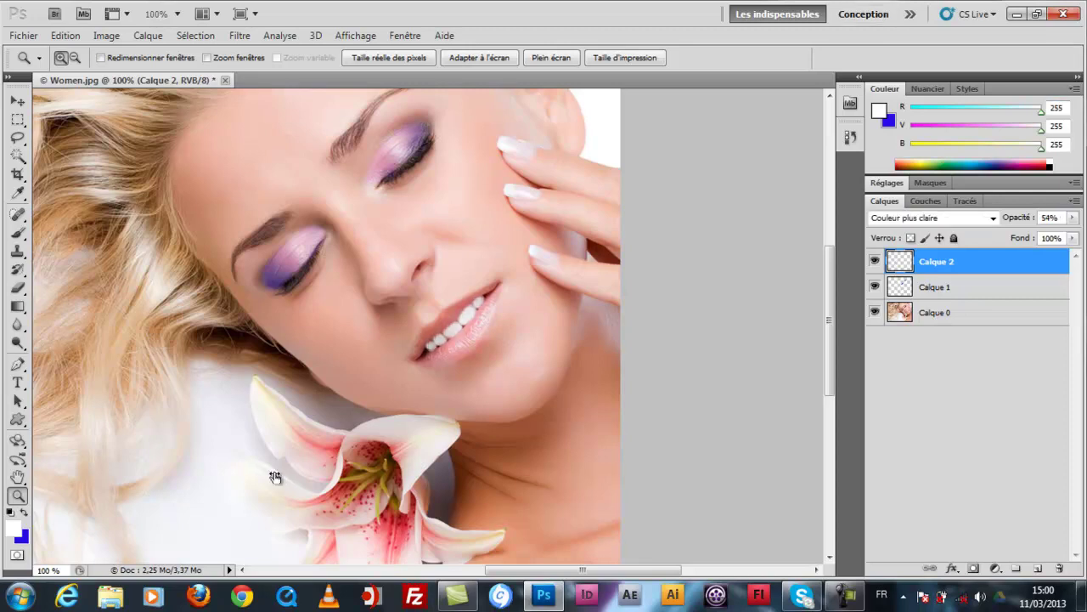
{"action": "key", "text": "7"}
{"action": "key", "text": "6"}
Step: Apply Teinte/Saturation with Luminosité +100 to the Calque 2 teeth layer
{"action": "key", "text": "ctrl+u"}
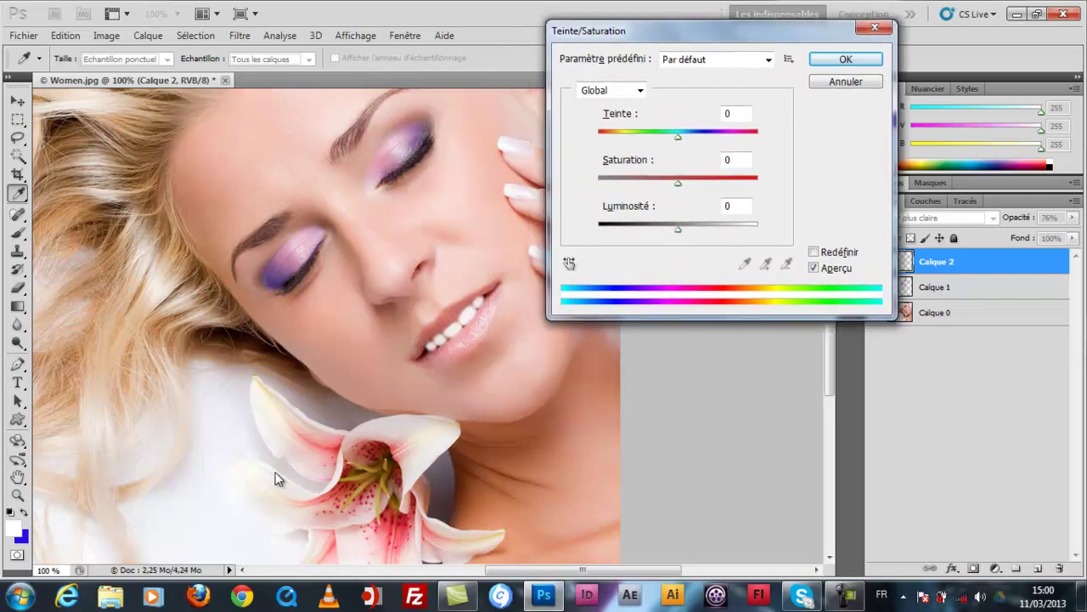
{"action": "type", "text": "100"}
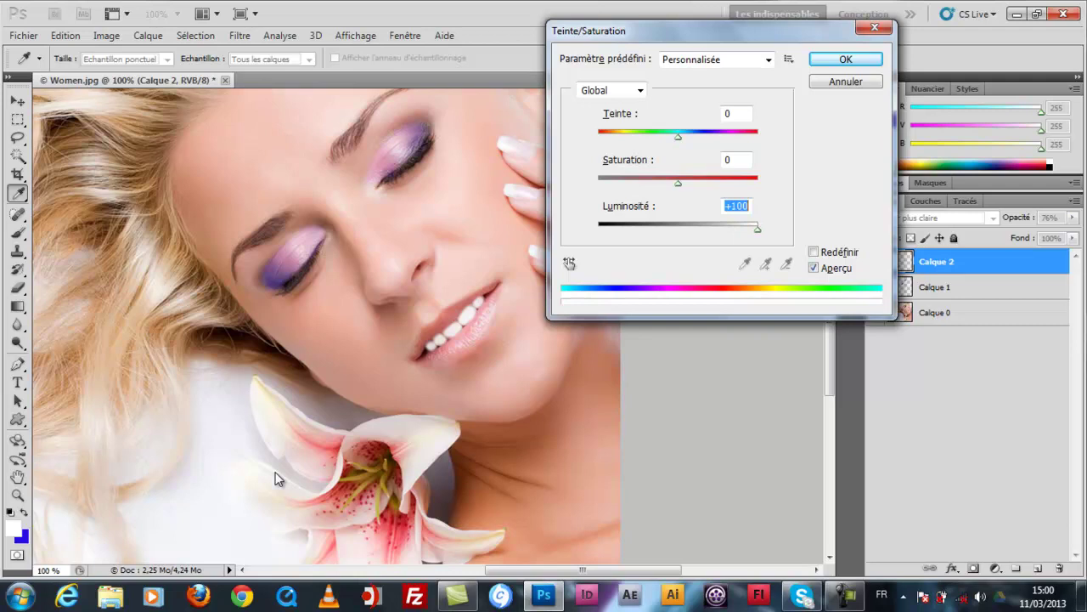
{"action": "key", "text": "Return"}
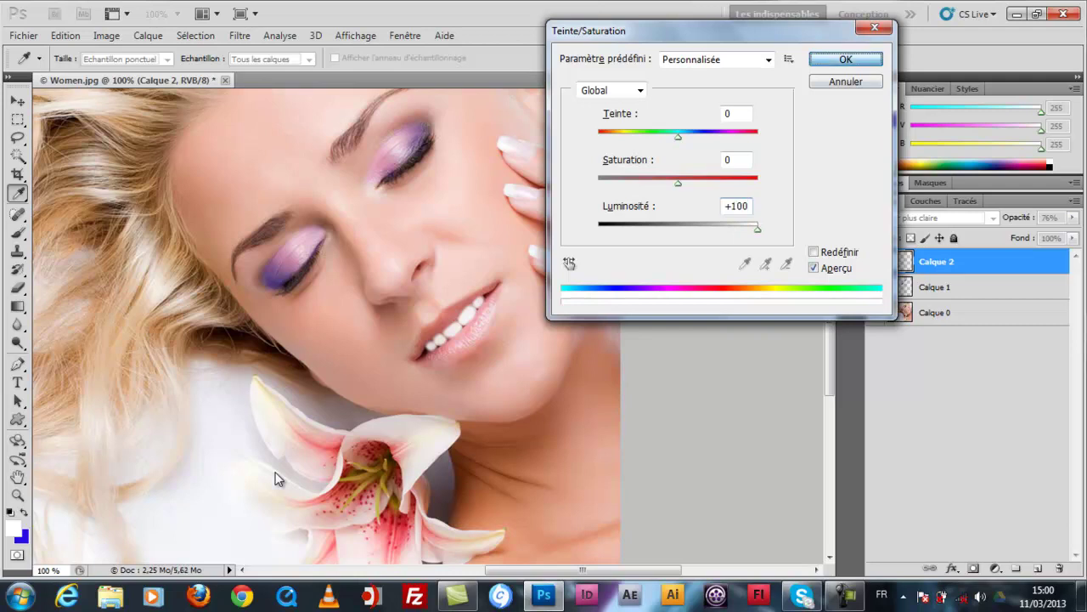
Step: Cycle Calque 2 through blend modes such as Couleur plus foncée and Fondu
{"action": "key", "text": "z"}
{"action": "key", "text": "shift+alt+n"}
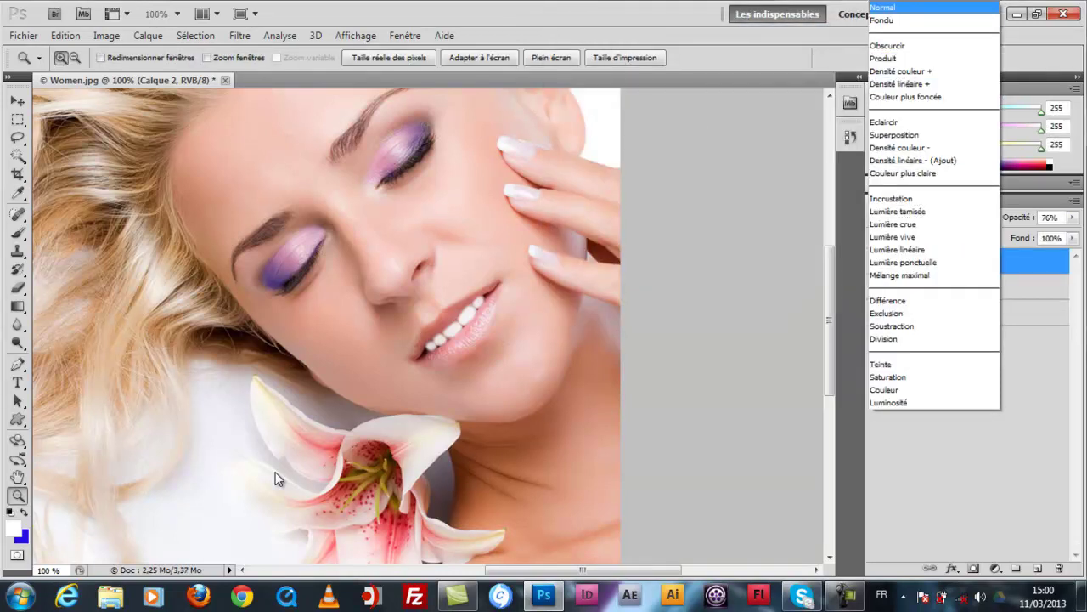
{"action": "key", "text": "Down"}
{"action": "key", "text": "Down"}
{"action": "key", "text": "Down"}
{"action": "key", "text": "Down"}
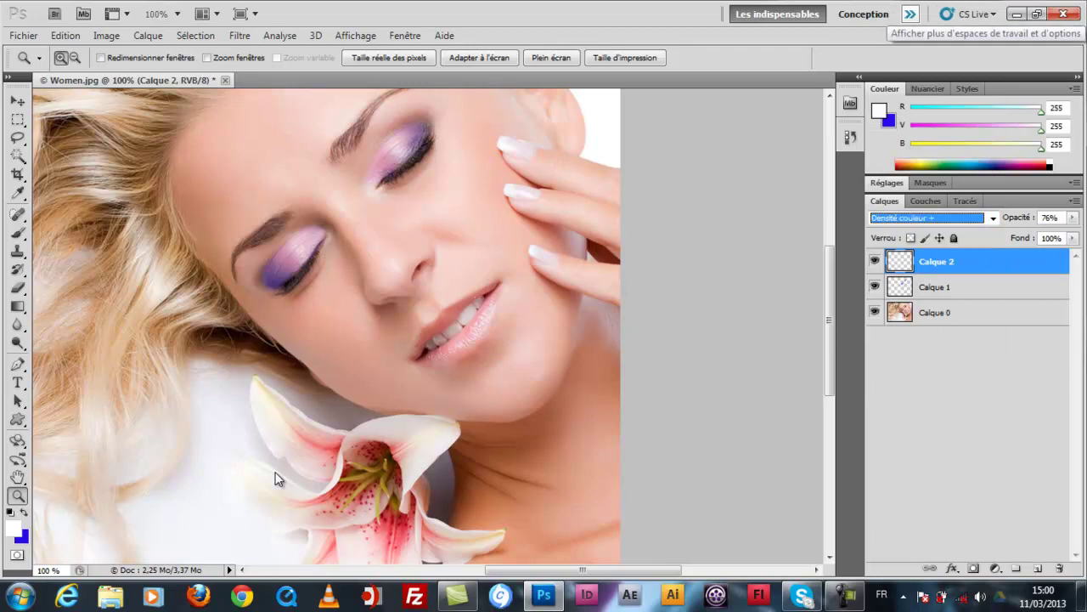
{"action": "key", "text": "Down"}
{"action": "key", "text": "Down"}
{"action": "key", "text": "Down"}
{"action": "key", "text": "Down"}
{"action": "key", "text": "Down"}
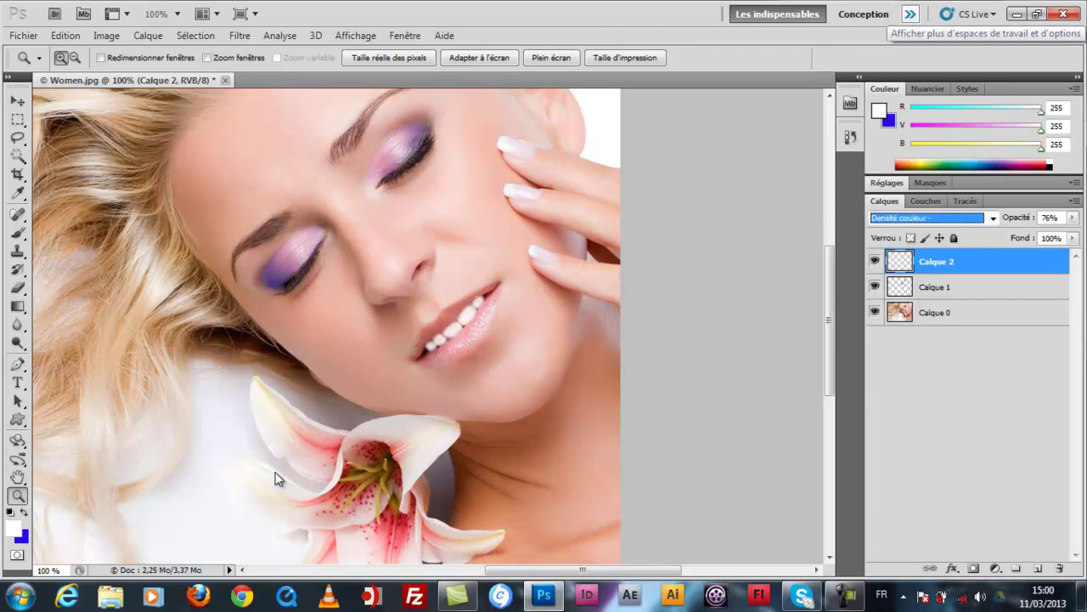
{"action": "key", "text": "Up"}
{"action": "key", "text": "Up"}
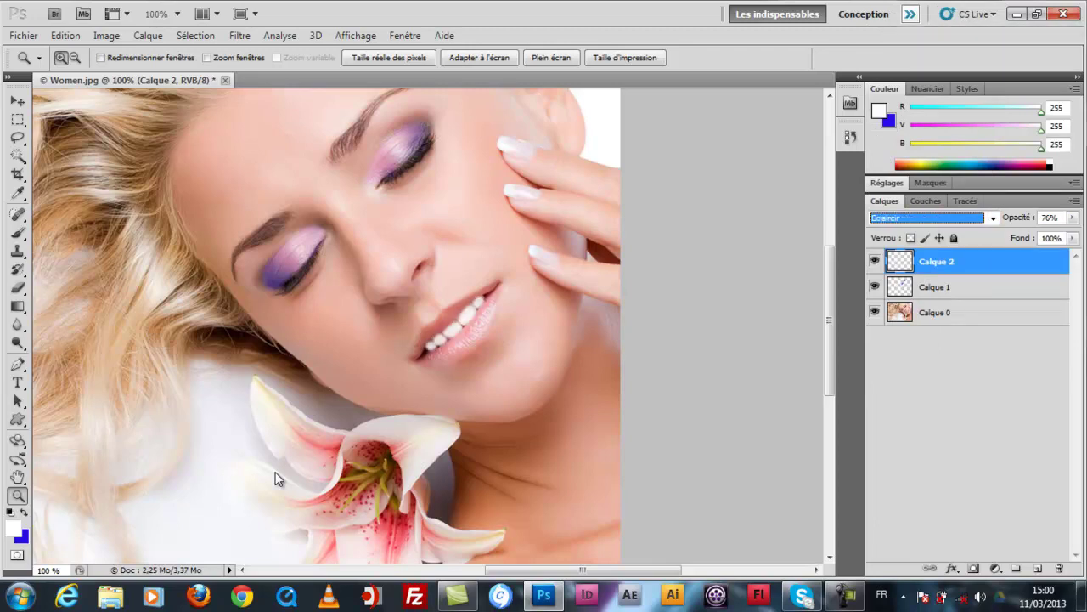
{"action": "key", "text": "Up"}
{"action": "key", "text": "Up"}
{"action": "key", "text": "Up"}
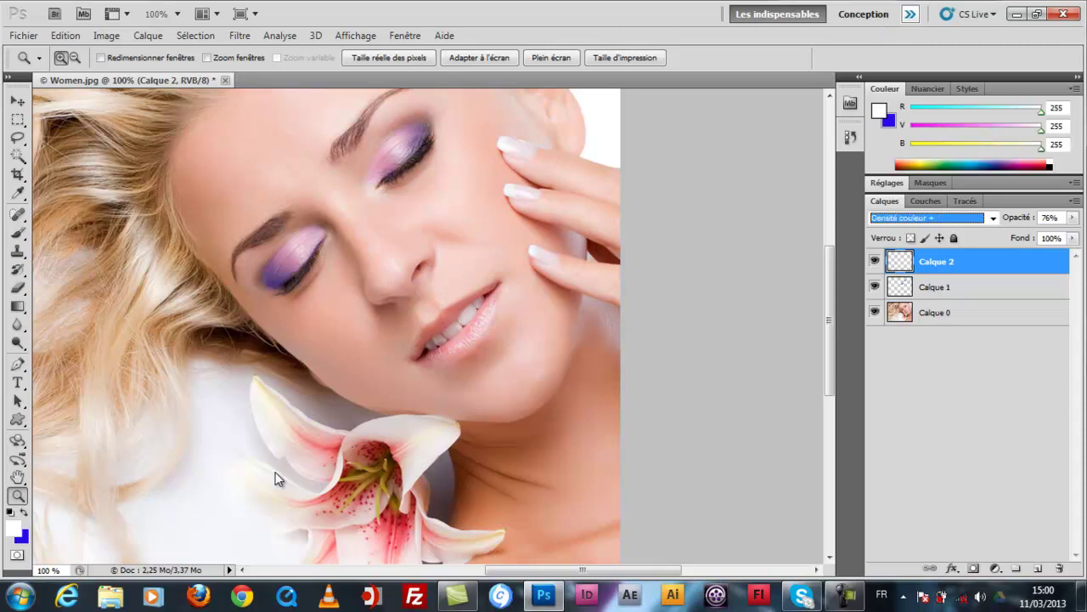
{"action": "key", "text": "Up"}
{"action": "key", "text": "Up"}
{"action": "key", "text": "Up"}
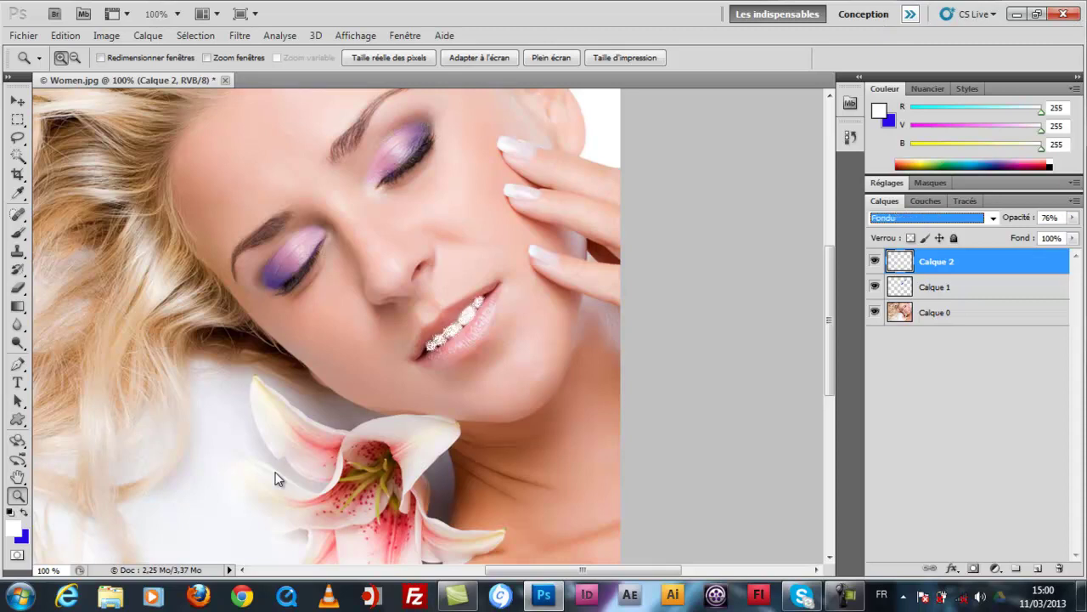
{"action": "key", "text": "Up"}
Step: Settle Calque 2 on Eclaircir at 62% opacity and zoom in on the teeth
{"action": "key", "text": "Down"}
{"action": "key", "text": "Down"}
{"action": "key", "text": "Down"}
{"action": "key", "text": "Down"}
{"action": "key", "text": "Down"}
{"action": "key", "text": "Down"}
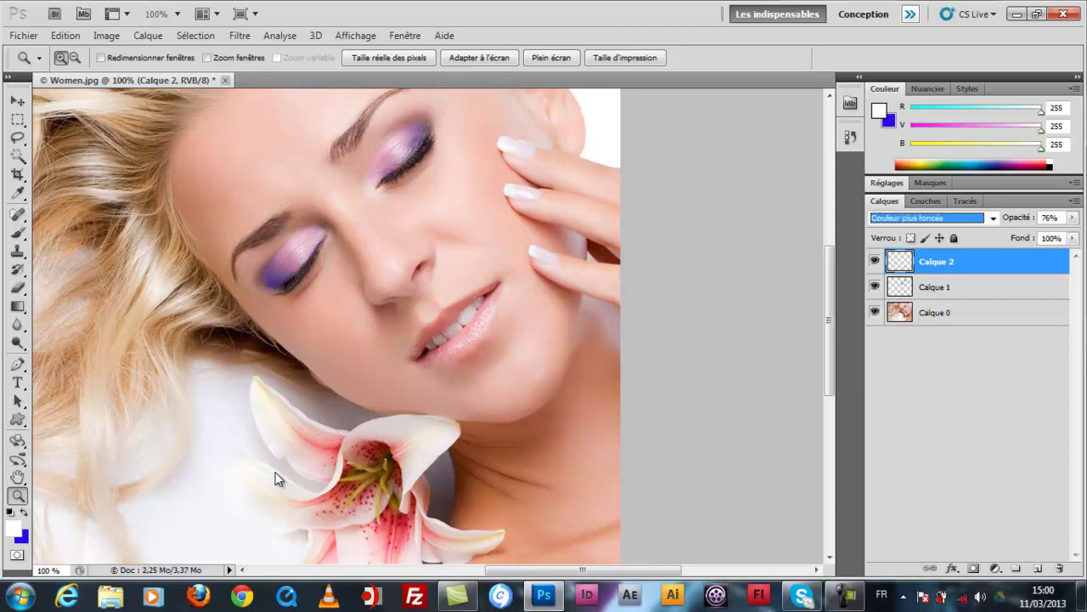
{"action": "key", "text": "Down"}
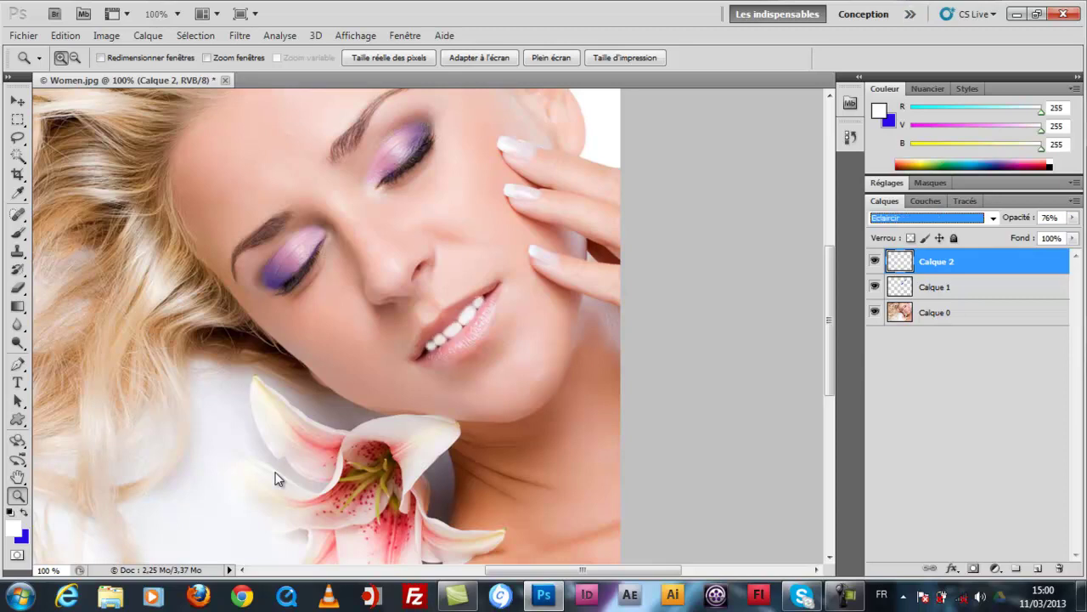
{"action": "key", "text": "Return"}
{"action": "key", "text": "6"}
{"action": "key", "text": "2"}
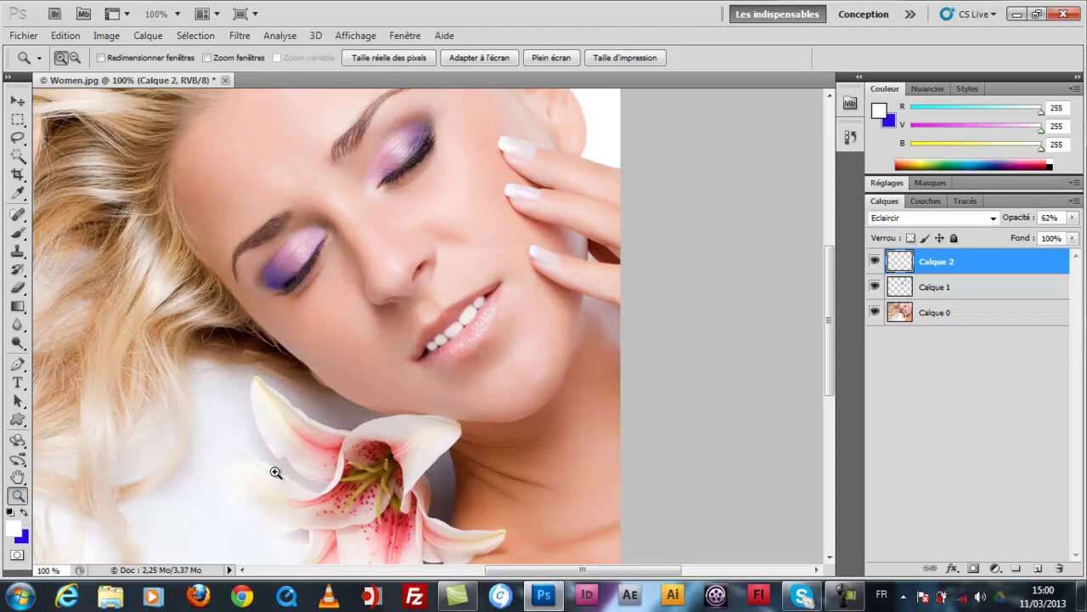
{"action": "key", "text": "ctrl+plus"}
{"action": "key", "text": "ctrl+plus"}
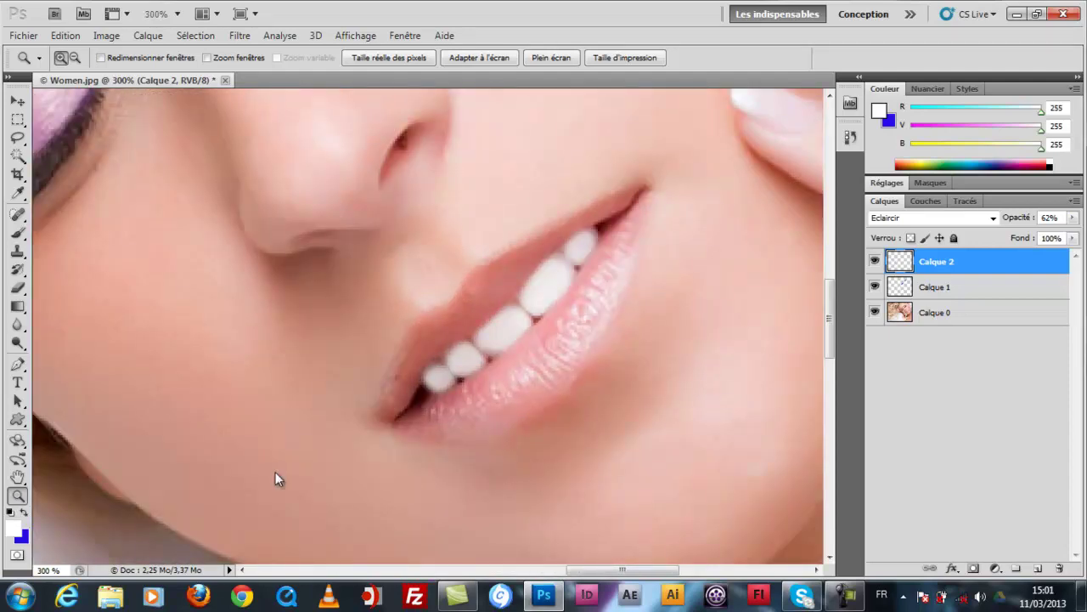
Step: Zoom out to the whole face, compare teeth whitening before and after, then pan toward the hair
{"action": "key", "text": "ctrl+1"}
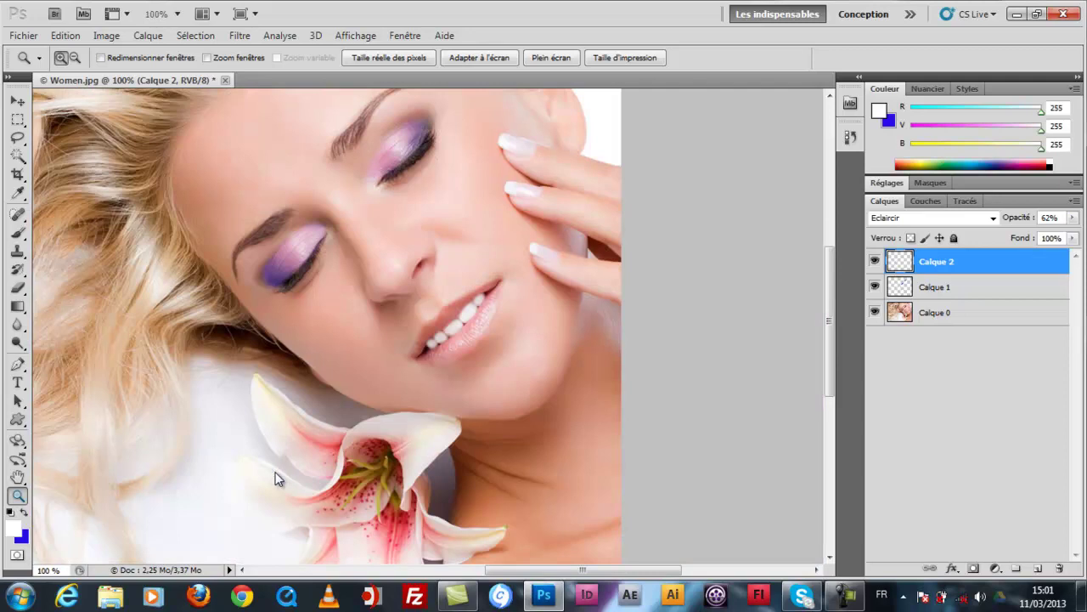
{"action": "key", "text": "ctrl+z"}
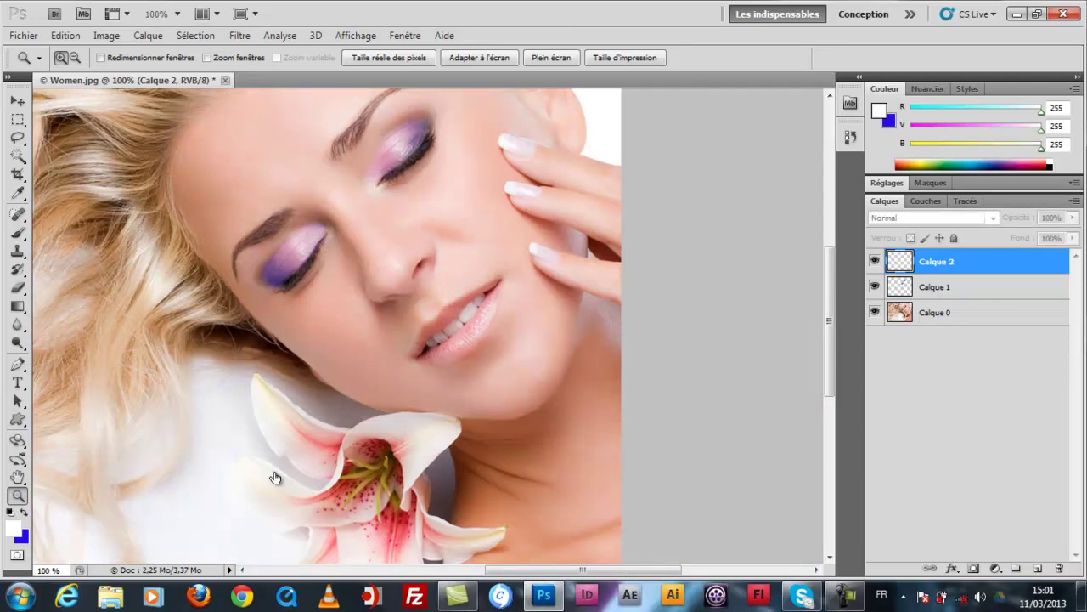
{"action": "key", "text": "ctrl+z"}
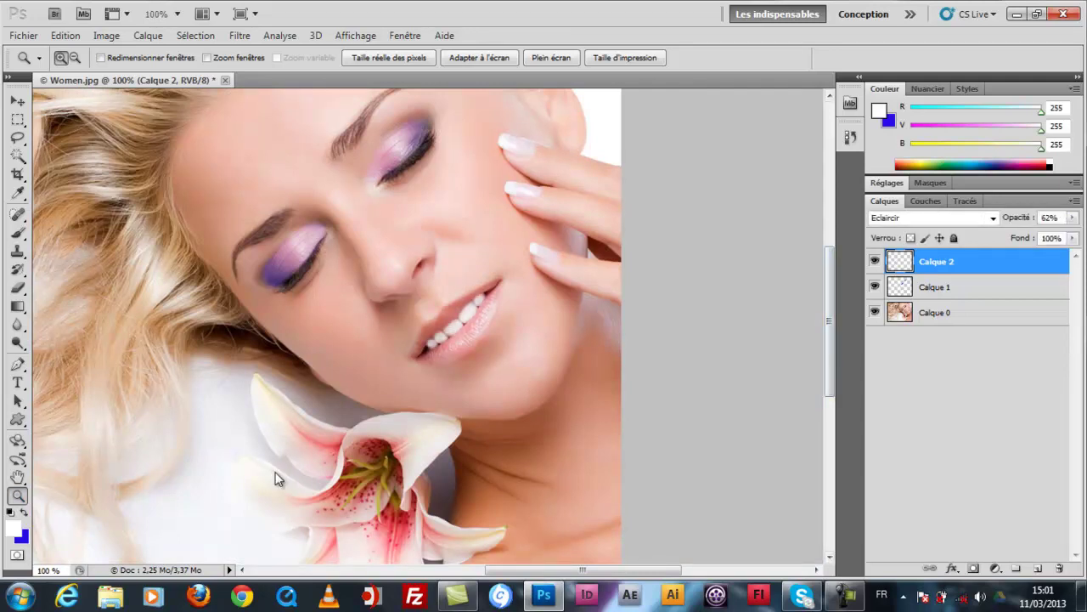
{"action": "scroll", "coordinate": [275, 478], "scroll_direction": "down", "scroll_amount": 1}
{"action": "scroll", "coordinate": [276, 478], "scroll_direction": "down", "scroll_amount": 2}
{"action": "scroll", "coordinate": [275, 478], "scroll_direction": "up", "scroll_amount": 1}
{"action": "scroll", "coordinate": [275, 475], "scroll_direction": "up", "scroll_amount": 2}
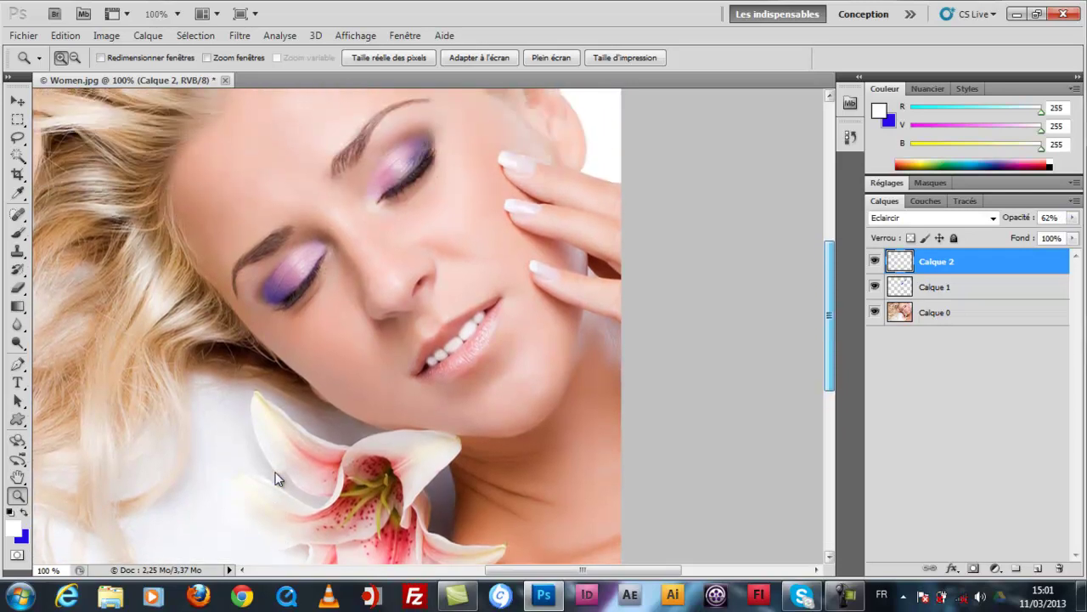
{"action": "scroll", "coordinate": [276, 473], "scroll_direction": "up", "scroll_amount": 1}
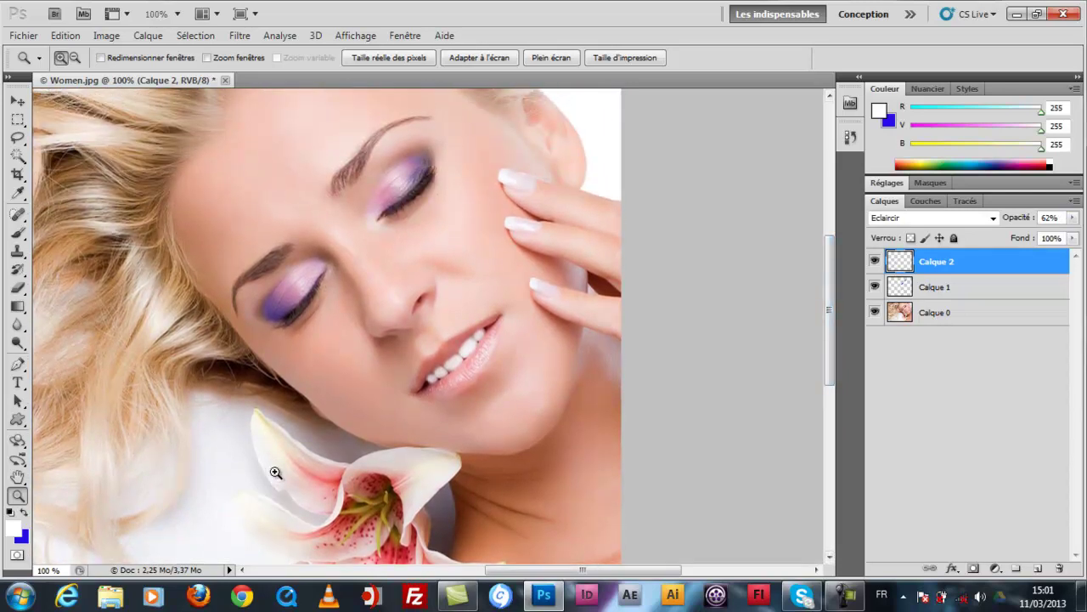
{"action": "scroll", "coordinate": [275, 472], "scroll_direction": "left", "scroll_amount": 2}
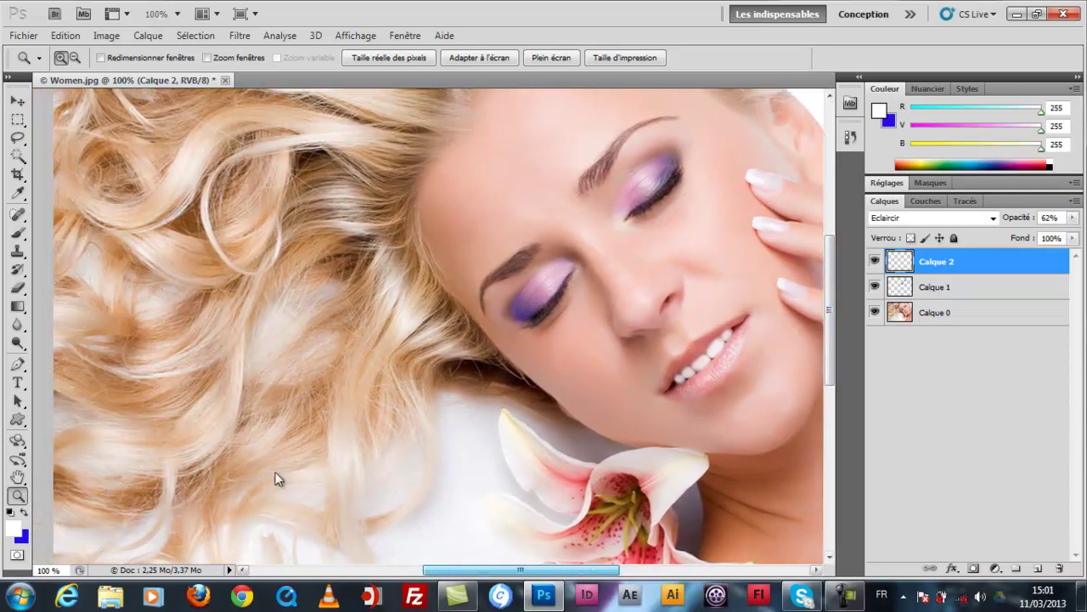
{"action": "scroll", "coordinate": [274, 472], "scroll_direction": "left", "scroll_amount": 3}
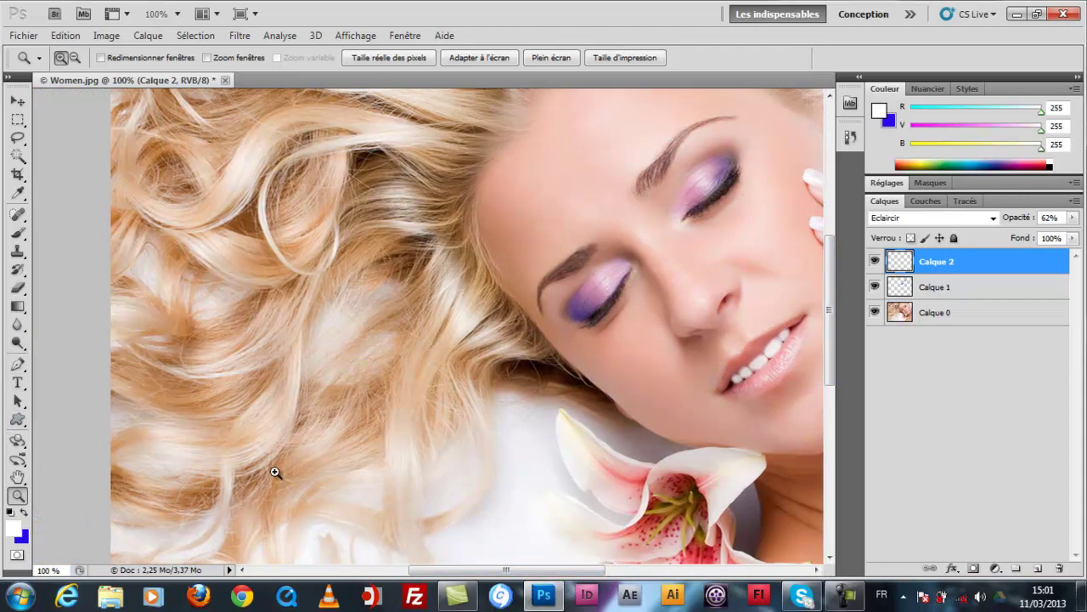
Step: Add empty layer Calque 3 above the teeth layer and switch to the Brush tool
{"action": "key", "text": "ctrl+shift+alt+n"}
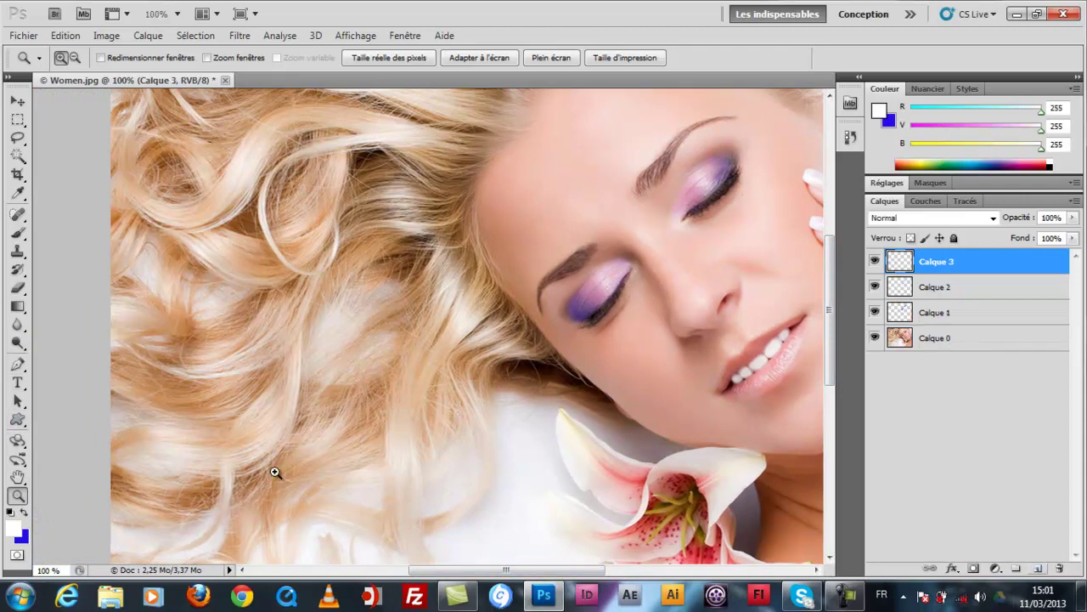
{"action": "key", "text": "j"}
{"action": "key", "text": "b"}
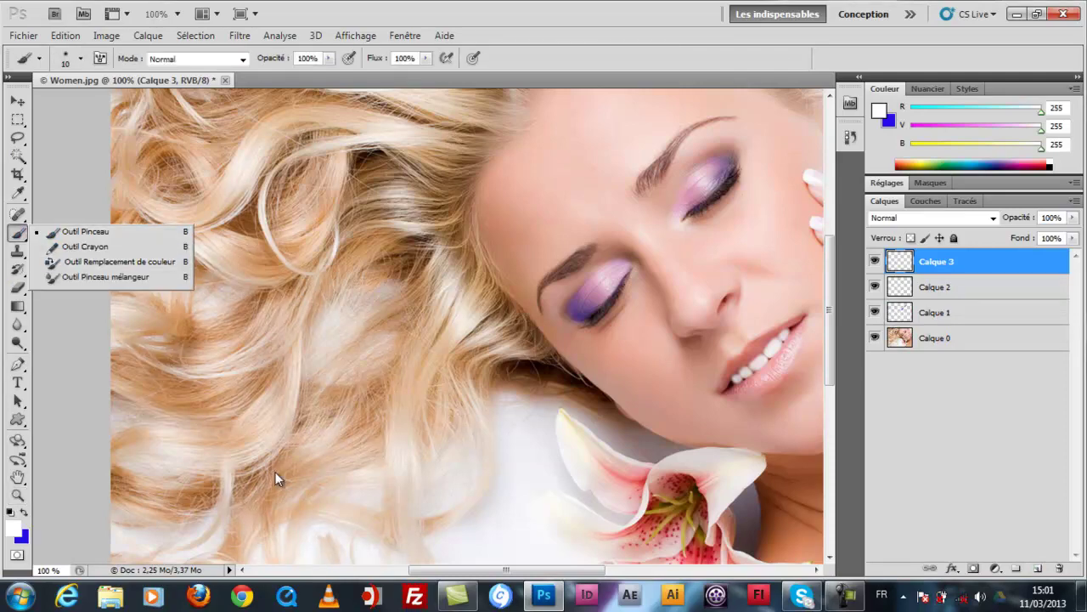
Step: Set the brush size to 195 pixels and bring up the foreground colour picker
{"action": "left_click", "coordinate": [81, 57]}
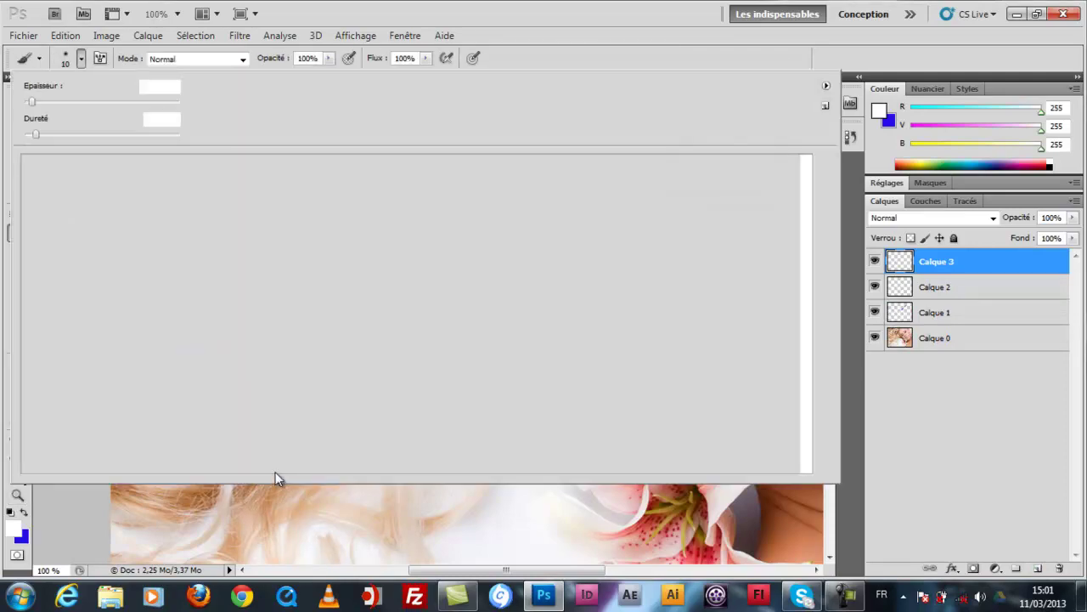
{"action": "type", "text": "195"}
{"action": "key", "text": "Return"}
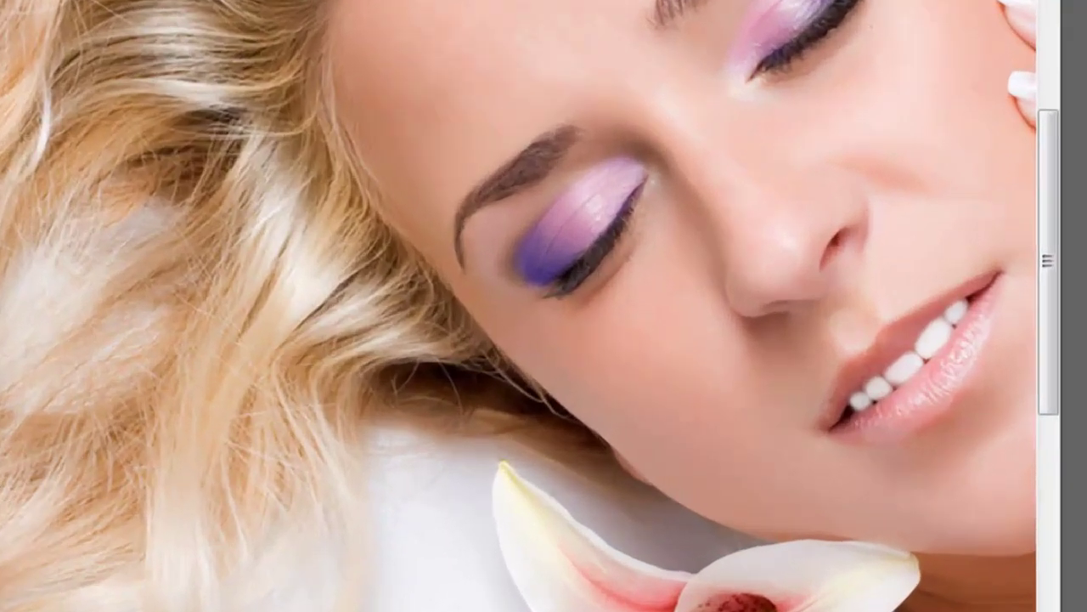
{"action": "left_click", "coordinate": [14, 528]}
Step: Choose strong blue #4440df as the foreground colour in the Color Picker
{"action": "left_click", "coordinate": [465, 398]}
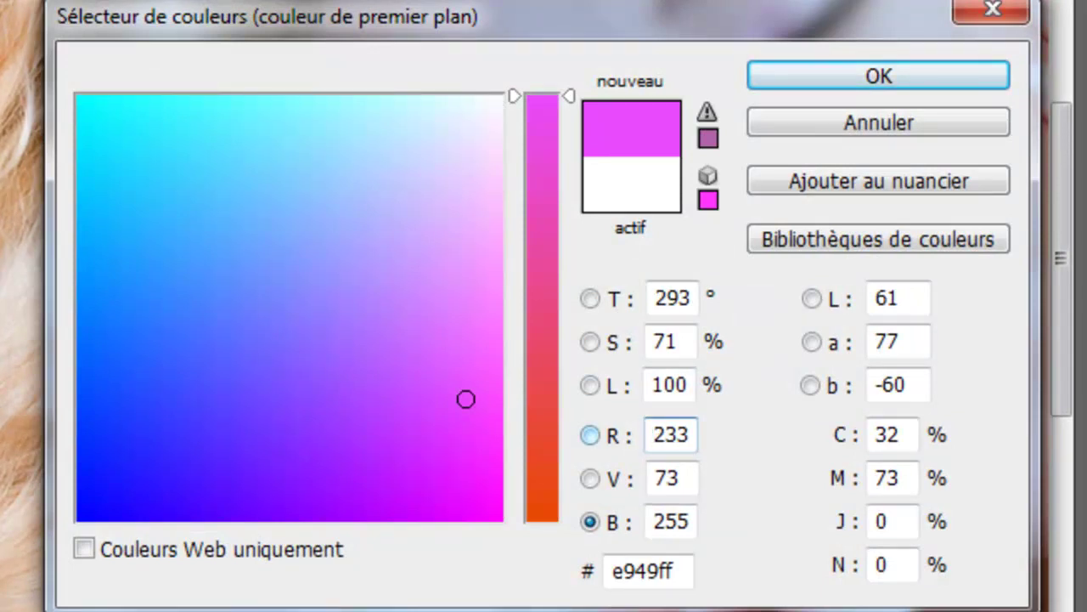
{"action": "left_click", "coordinate": [590, 435]}
{"action": "left_click", "coordinate": [590, 478]}
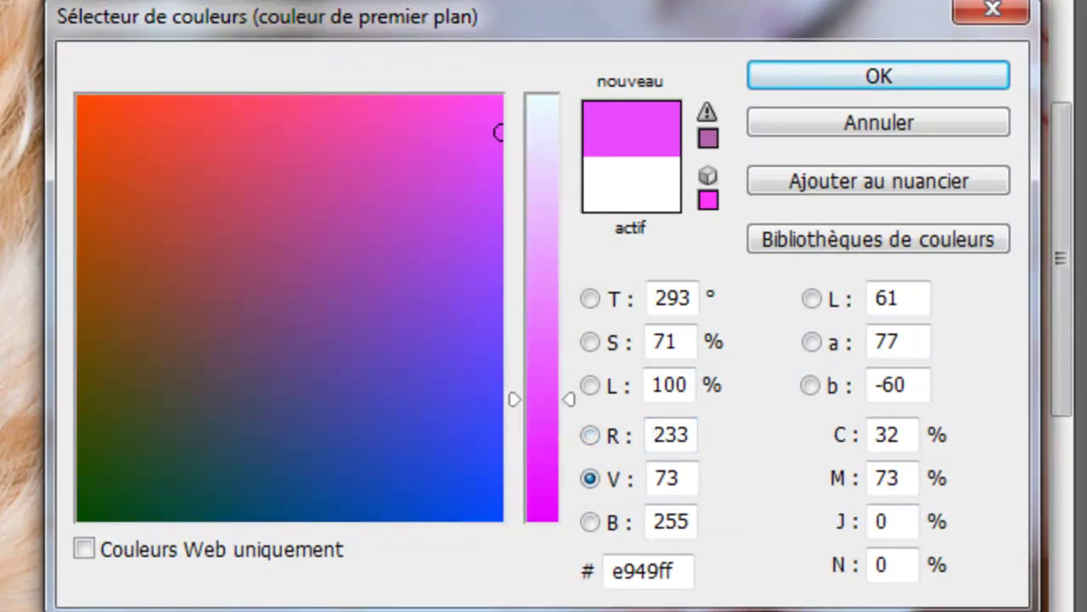
{"action": "left_click", "coordinate": [590, 341]}
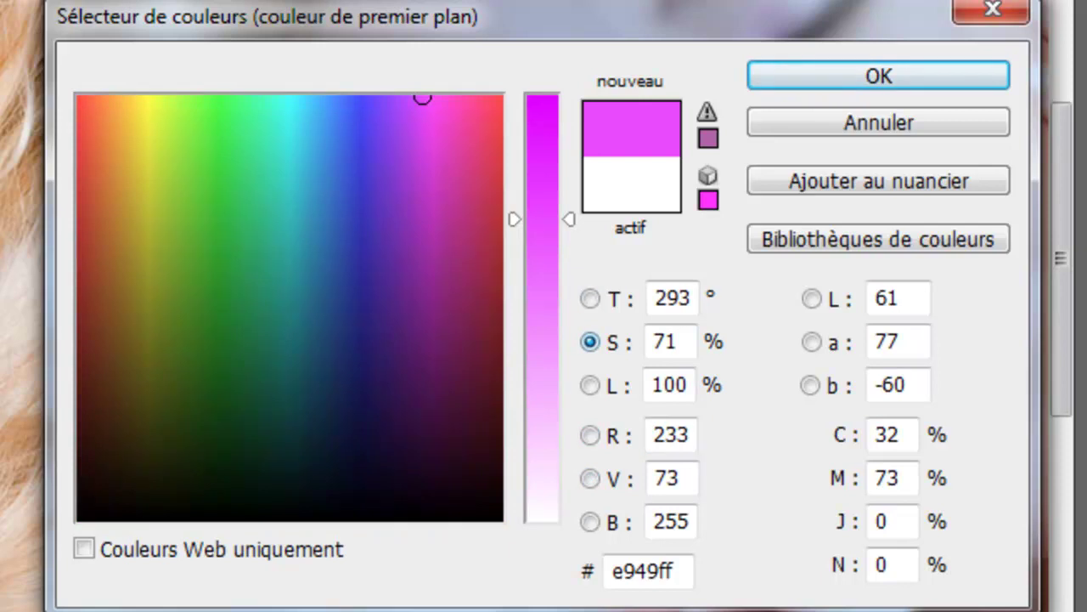
{"action": "left_click", "coordinate": [590, 298]}
{"action": "left_click", "coordinate": [590, 341]}
{"action": "left_click", "coordinate": [391, 181]}
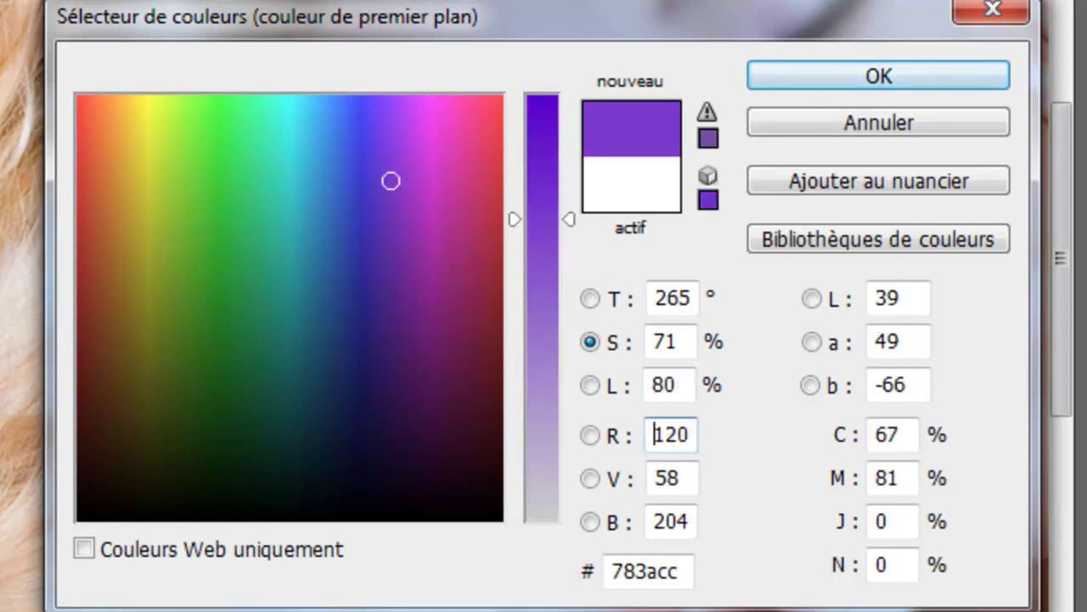
{"action": "left_click", "coordinate": [298, 159]}
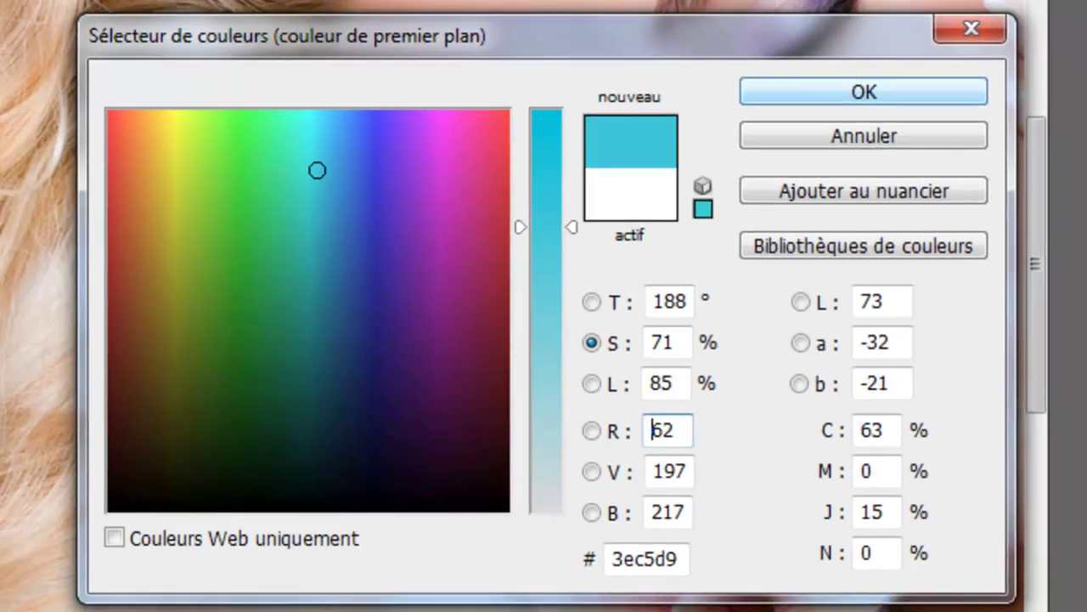
{"action": "left_click", "coordinate": [495, 258]}
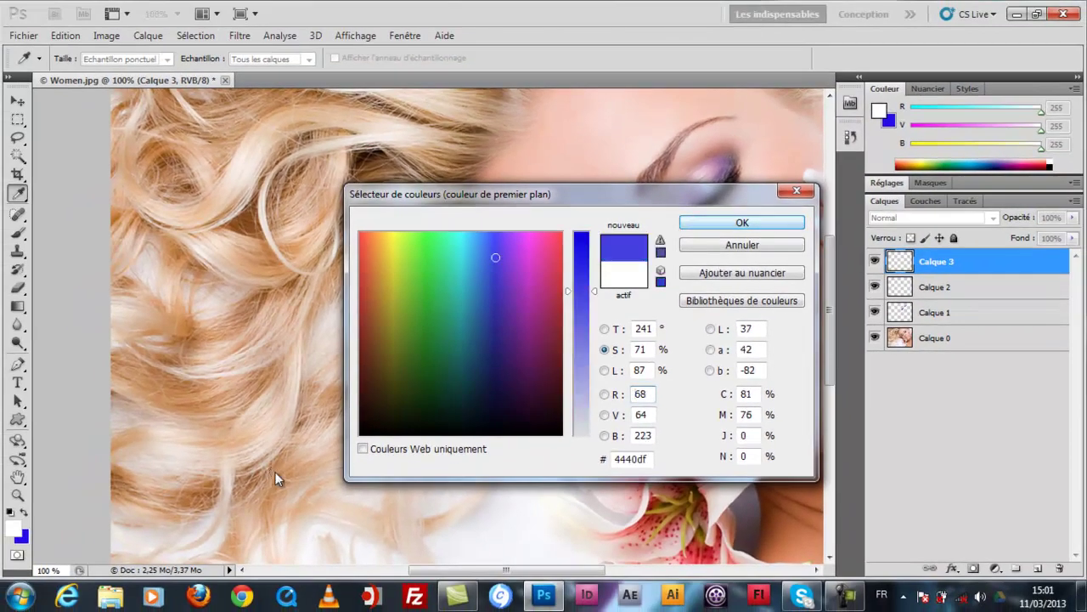
{"action": "key", "text": "Return"}
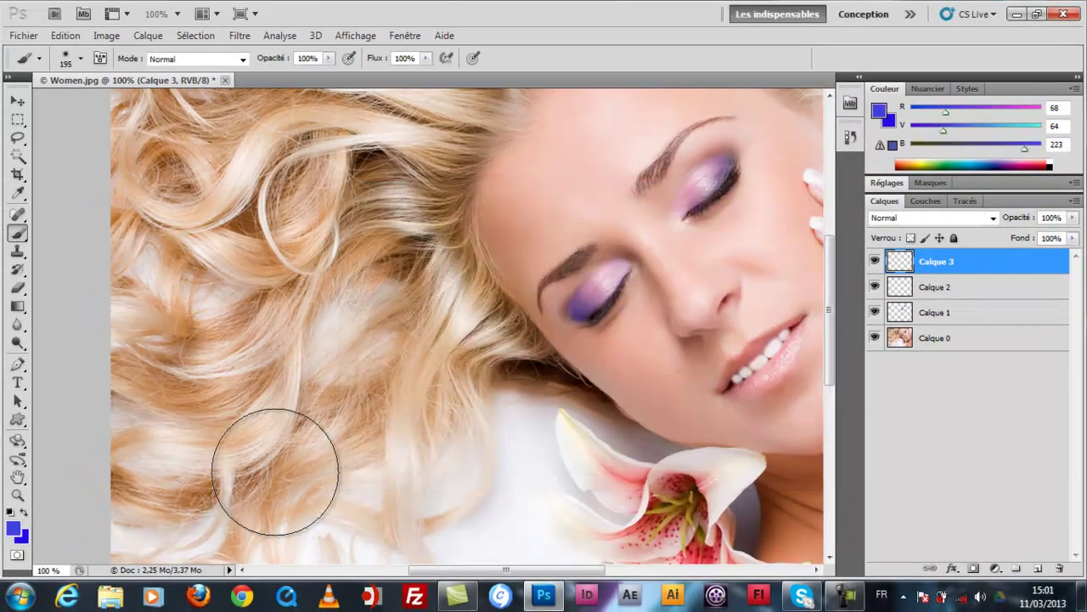
Step: Zoom out to the whole portrait and paint blue over the top and left hair
{"action": "key", "text": "z"}
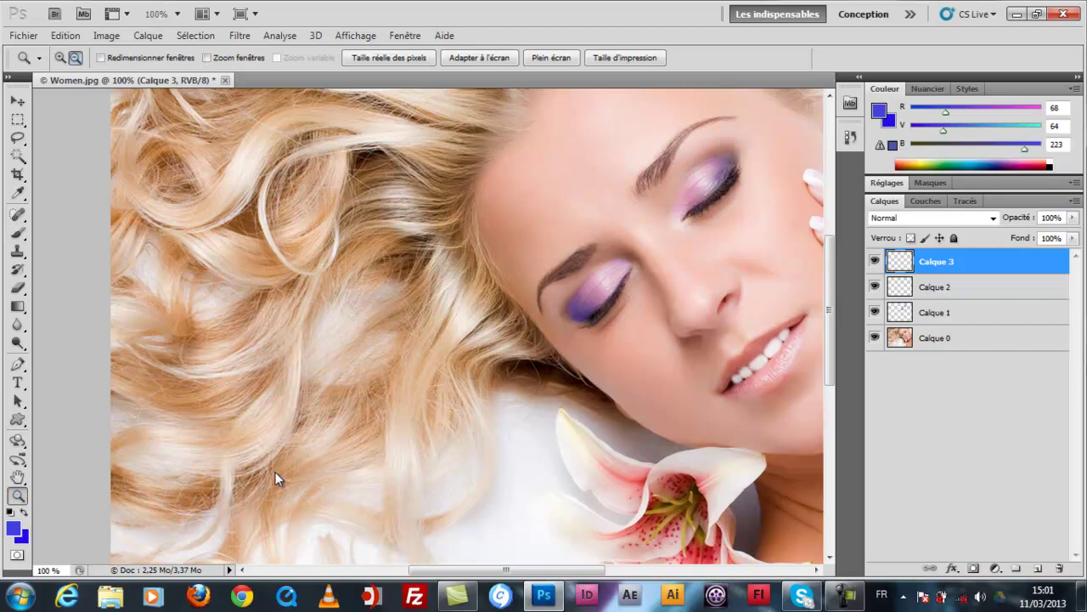
{"action": "left_click", "coordinate": [275, 472], "text": "alt"}
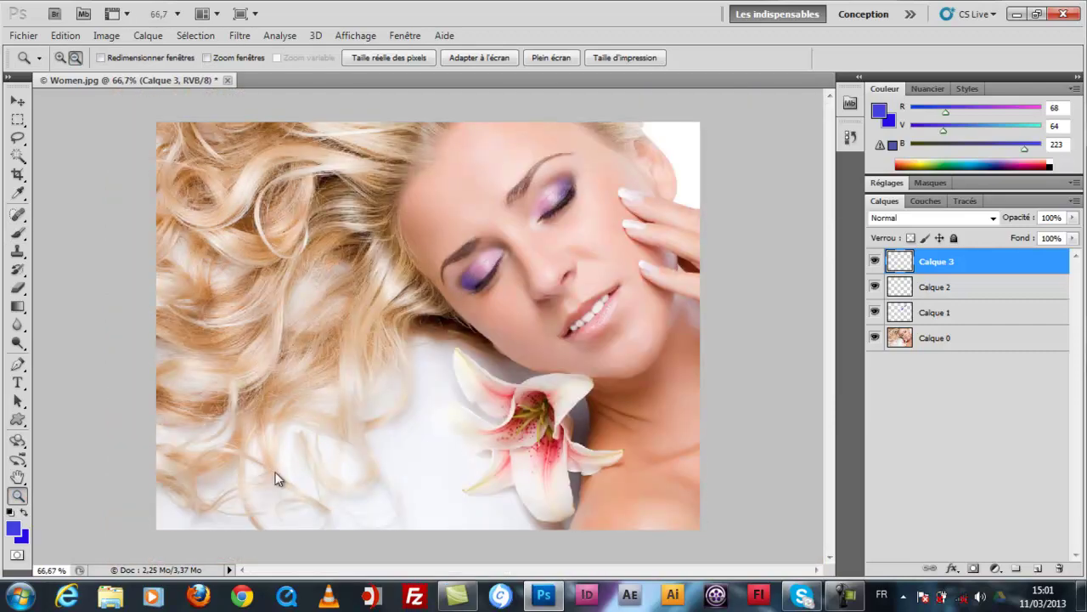
{"action": "key", "text": "b"}
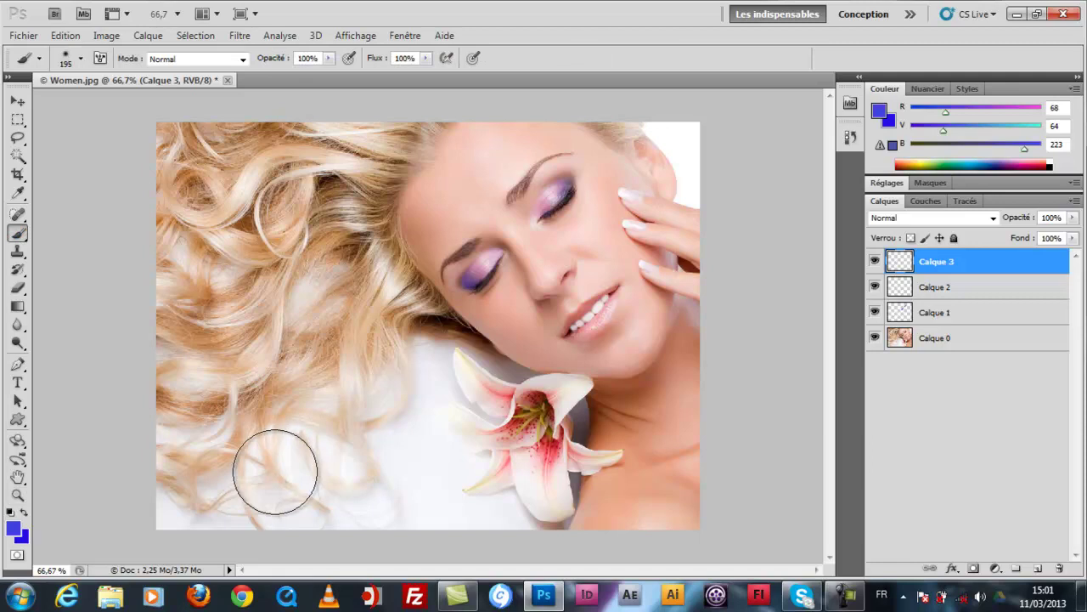
{"action": "mouse_move", "coordinate": [416, 144]}
{"action": "left_mouse_down"}
{"action": "mouse_move", "coordinate": [170, 151]}
{"action": "mouse_move", "coordinate": [306, 212]}
{"action": "mouse_move", "coordinate": [348, 251]}
{"action": "mouse_move", "coordinate": [374, 183]}
{"action": "mouse_move", "coordinate": [365, 208]}
{"action": "mouse_move", "coordinate": [170, 319]}
{"action": "mouse_move", "coordinate": [179, 480]}
{"action": "mouse_move", "coordinate": [195, 509]}
{"action": "mouse_move", "coordinate": [243, 416]}
{"action": "mouse_move", "coordinate": [272, 467]}
{"action": "left_mouse_up"}
{"action": "left_click_drag", "start_coordinate": [200, 400], "coordinate": [285, 272]}
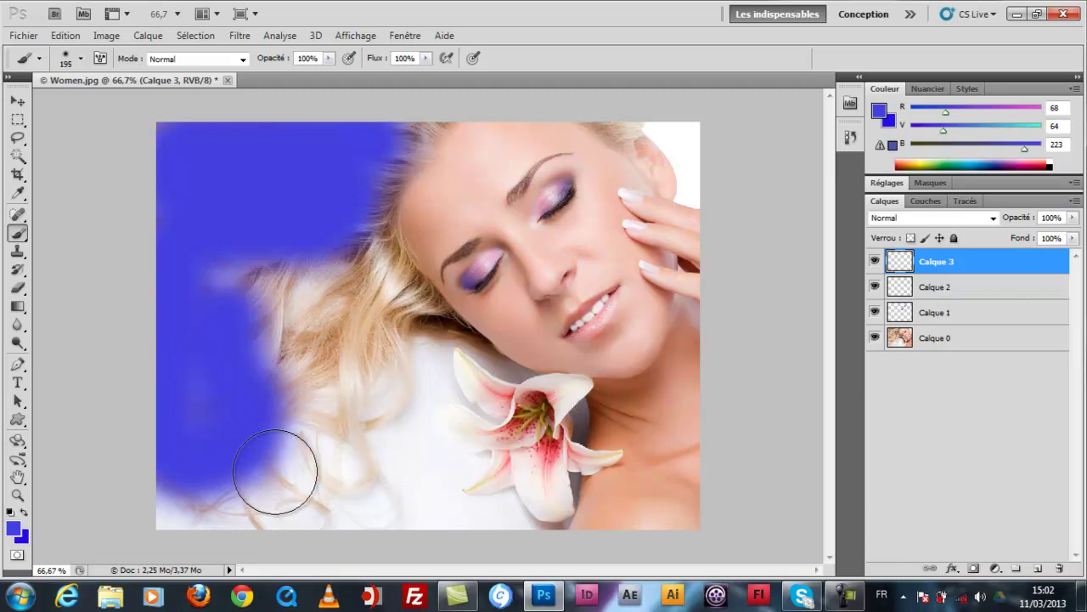
{"action": "left_click_drag", "start_coordinate": [216, 340], "coordinate": [314, 259]}
{"action": "left_click_drag", "start_coordinate": [280, 340], "coordinate": [407, 242]}
{"action": "left_click_drag", "start_coordinate": [399, 293], "coordinate": [255, 416]}
Step: Extend the blue over the lower hair, the upper hair edge and beside the face
{"action": "left_click_drag", "start_coordinate": [208, 282], "coordinate": [231, 267]}
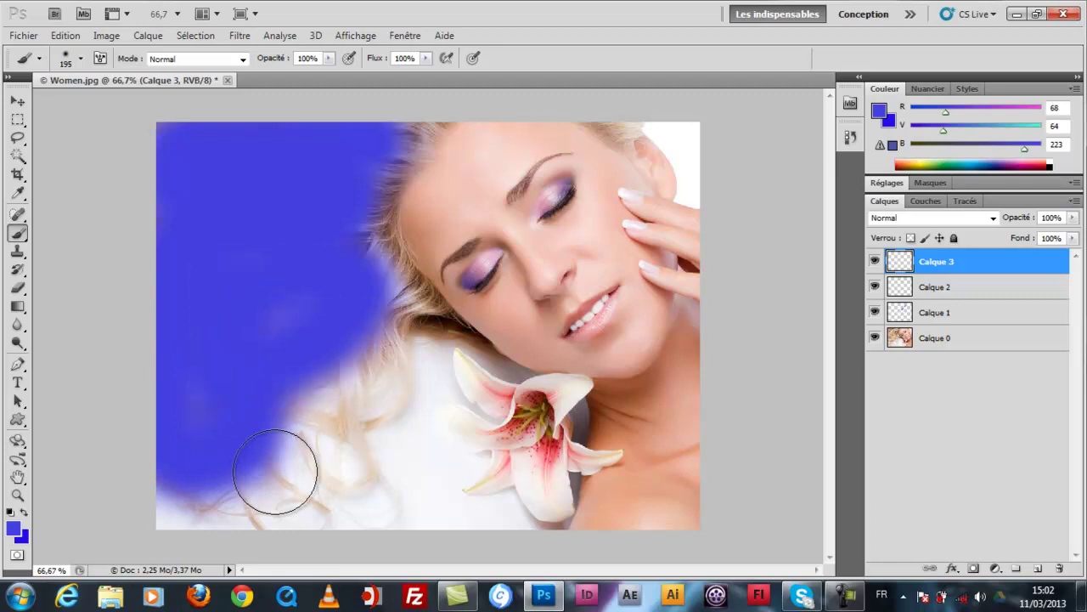
{"action": "left_click_drag", "start_coordinate": [272, 334], "coordinate": [386, 340]}
{"action": "mouse_move", "coordinate": [332, 400]}
{"action": "left_mouse_down"}
{"action": "mouse_move", "coordinate": [412, 319]}
{"action": "mouse_move", "coordinate": [280, 458]}
{"action": "left_mouse_up"}
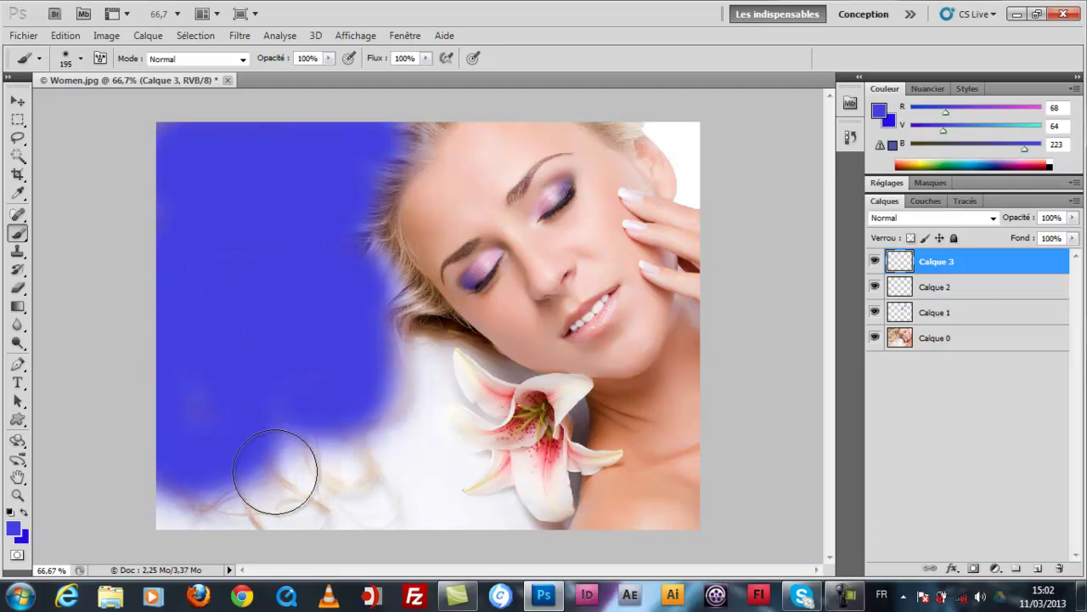
{"action": "left_click_drag", "start_coordinate": [323, 421], "coordinate": [272, 463]}
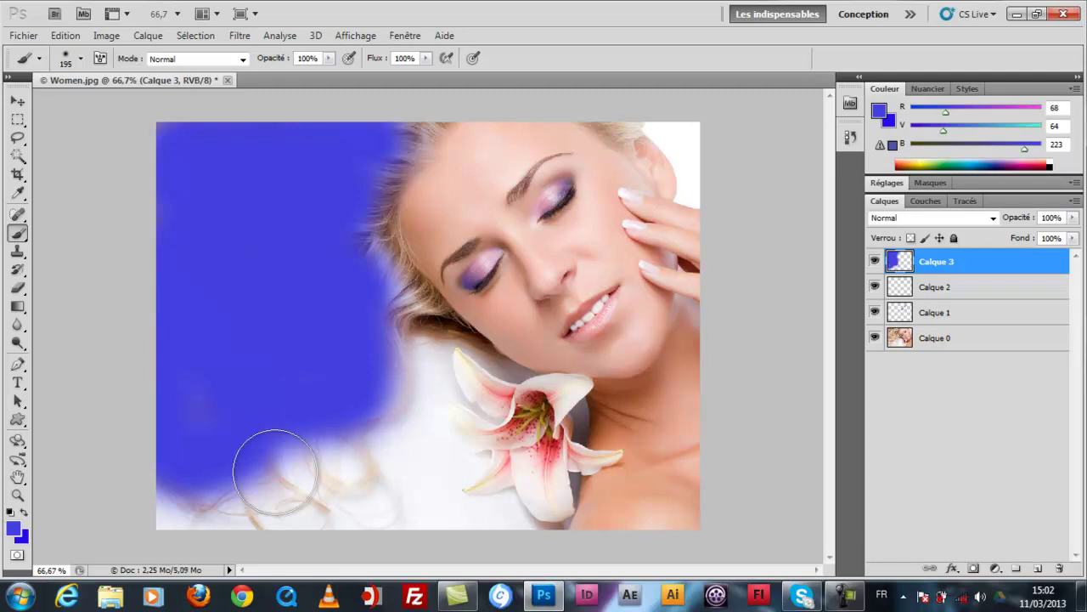
{"action": "left_click_drag", "start_coordinate": [399, 276], "coordinate": [408, 357]}
{"action": "mouse_move", "coordinate": [403, 308]}
{"action": "left_mouse_down"}
{"action": "mouse_move", "coordinate": [370, 223]}
{"action": "mouse_move", "coordinate": [391, 170]}
{"action": "mouse_move", "coordinate": [431, 123]}
{"action": "left_mouse_up"}
{"action": "left_click_drag", "start_coordinate": [405, 160], "coordinate": [459, 124]}
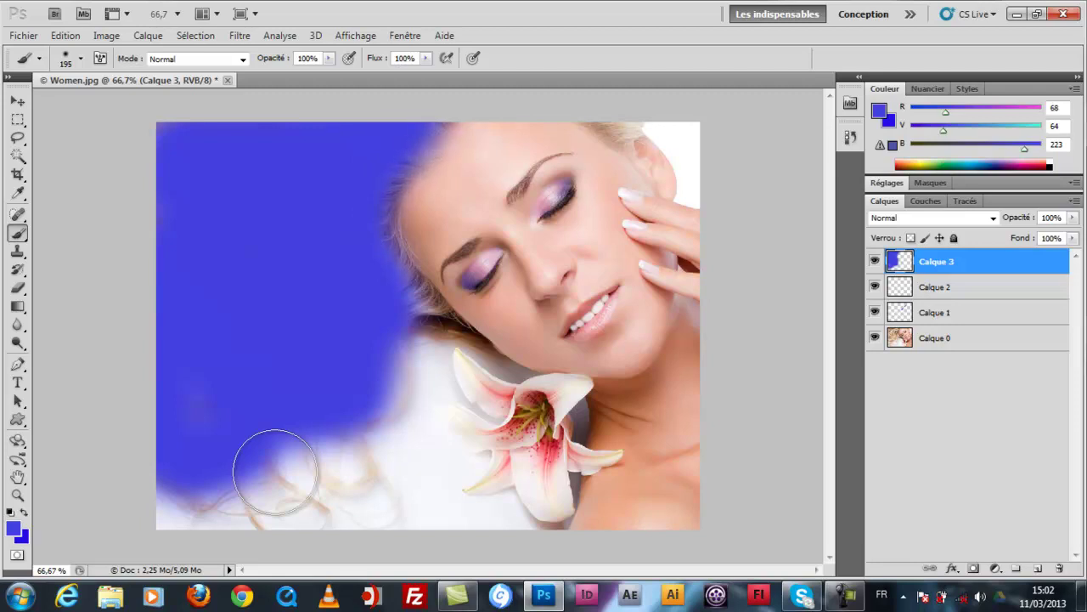
{"action": "left_click_drag", "start_coordinate": [429, 160], "coordinate": [418, 142]}
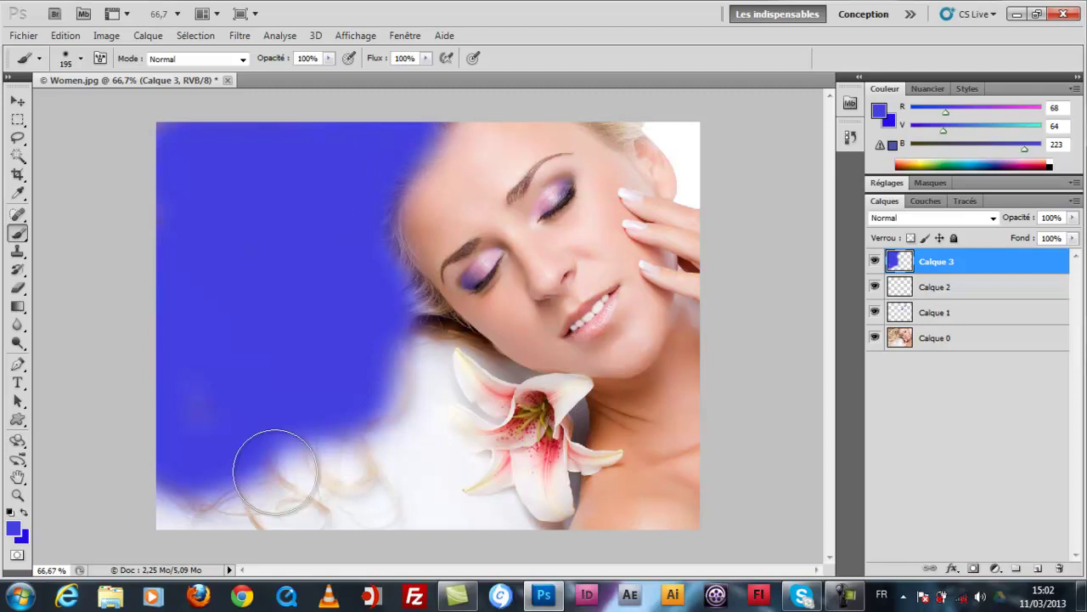
{"action": "left_click_drag", "start_coordinate": [425, 231], "coordinate": [406, 350]}
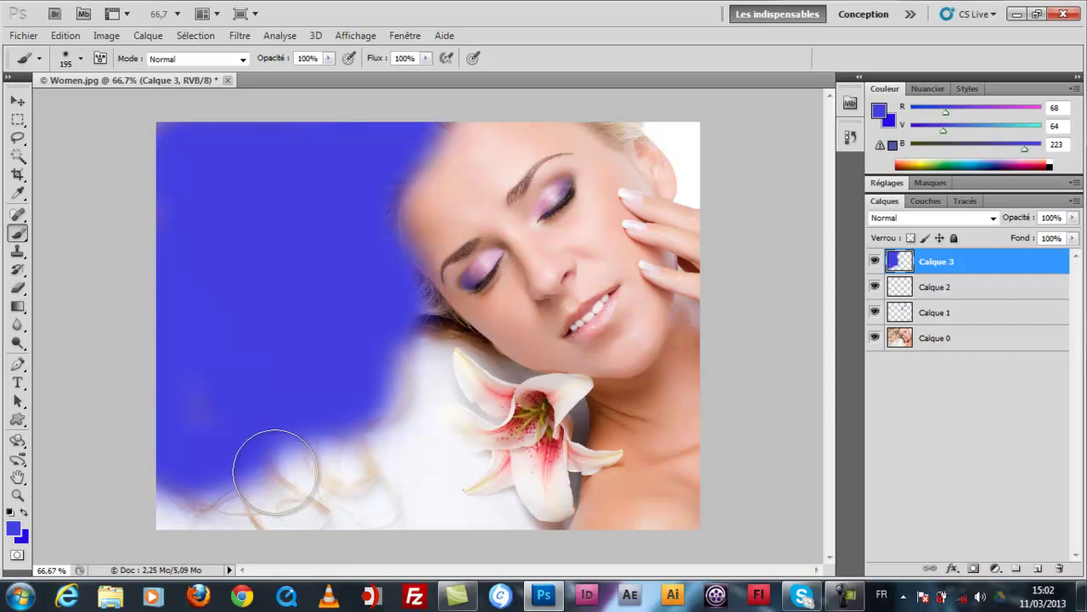
Step: With a smaller brush, dab blue onto the loose bottom hair strands
{"action": "right_click", "coordinate": [275, 472]}
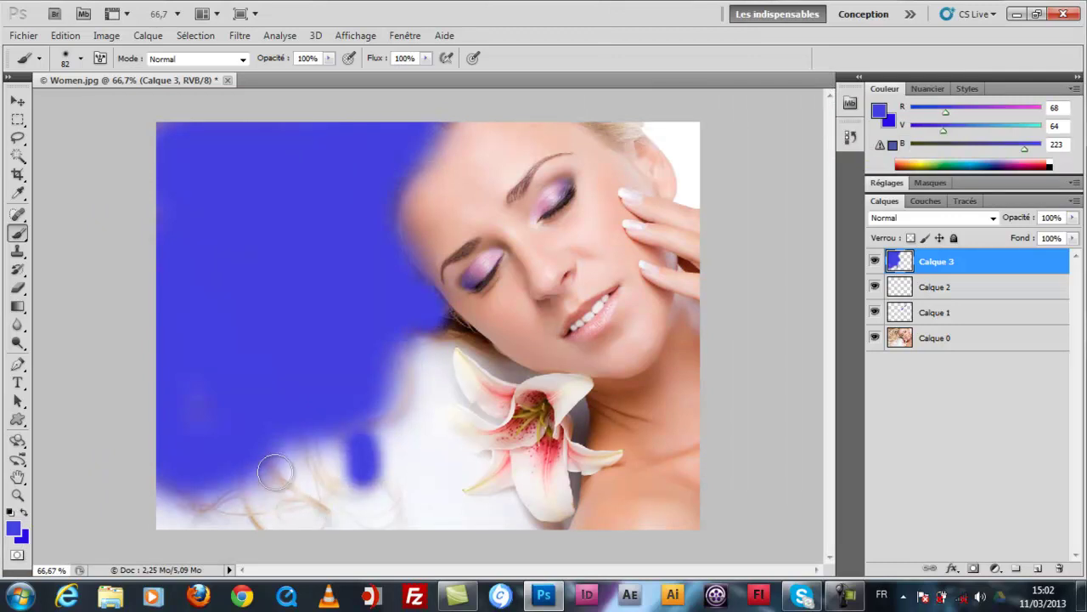
{"action": "left_click_drag", "start_coordinate": [297, 486], "coordinate": [277, 472]}
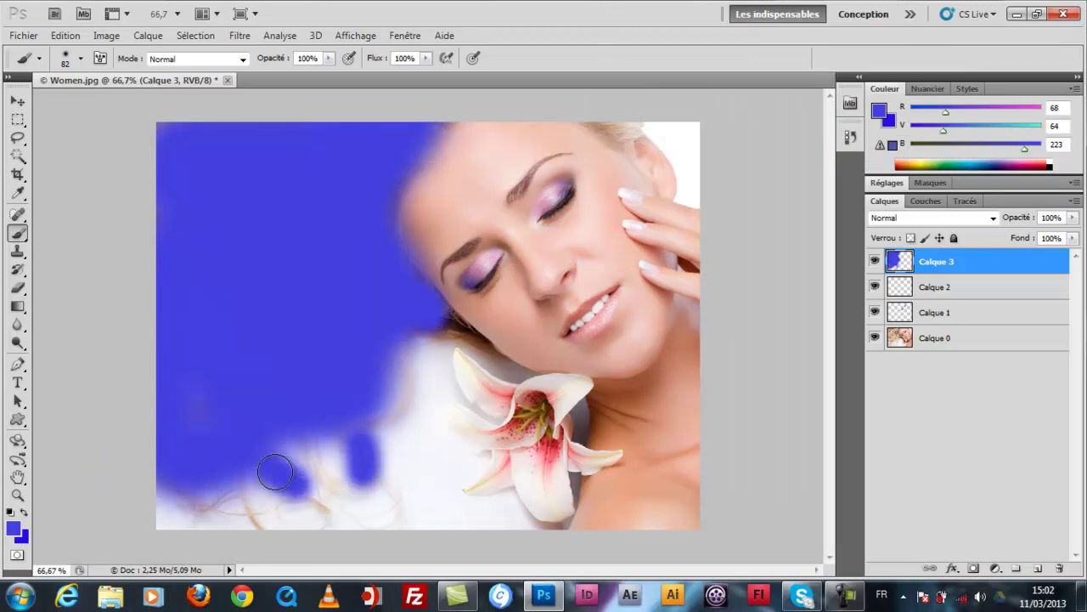
{"action": "left_click", "coordinate": [310, 498]}
{"action": "left_click", "coordinate": [324, 505]}
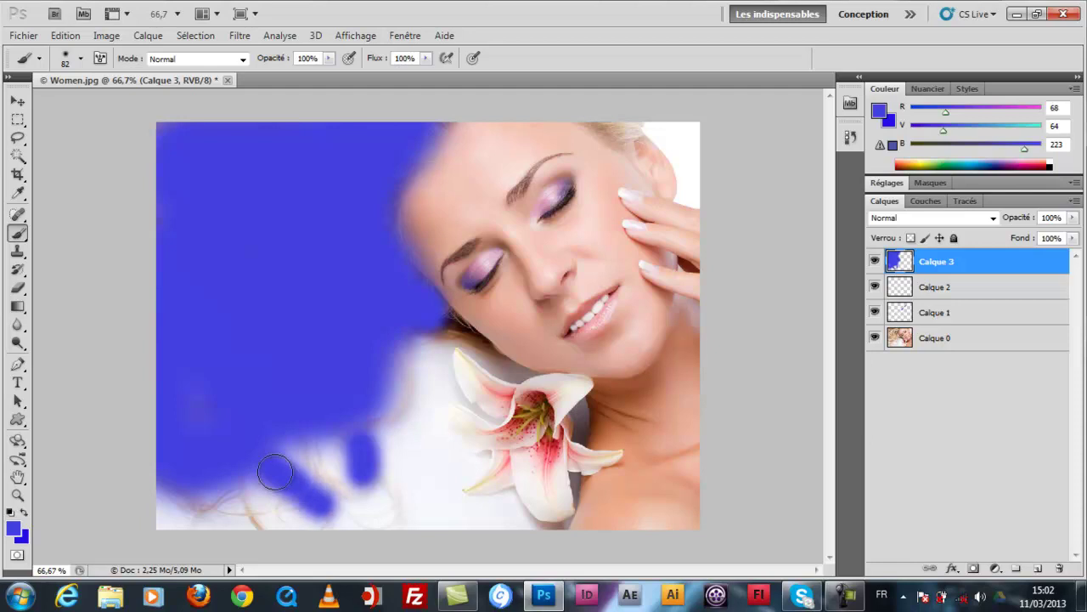
{"action": "left_click", "coordinate": [243, 502]}
{"action": "left_click_drag", "start_coordinate": [259, 510], "coordinate": [174, 502]}
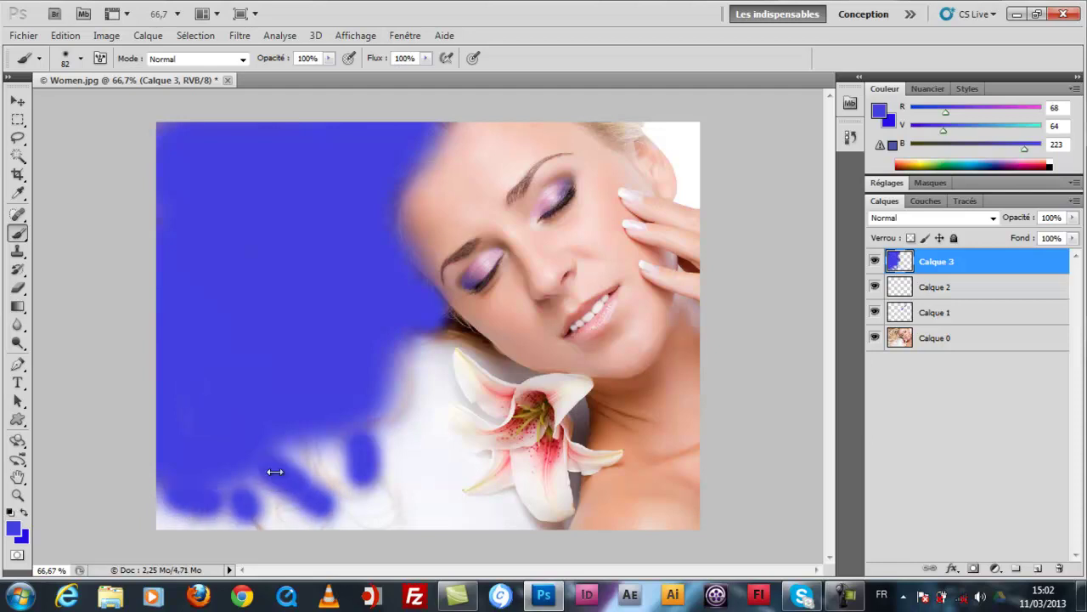
Step: Cycle Calque 3's blend modes and settle on Incrustation for the blue hair paint
{"action": "left_click", "coordinate": [933, 218]}
{"action": "key", "text": "Escape"}
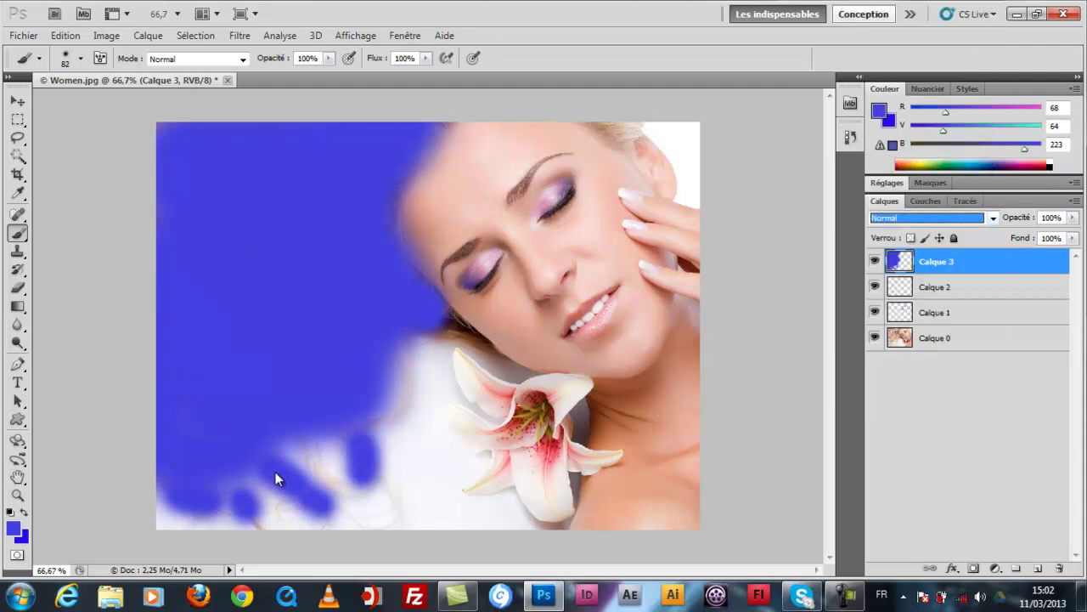
{"action": "key", "text": "Down"}
{"action": "key", "text": "Down"}
{"action": "key", "text": "Down"}
{"action": "key", "text": "Down"}
{"action": "key", "text": "Down"}
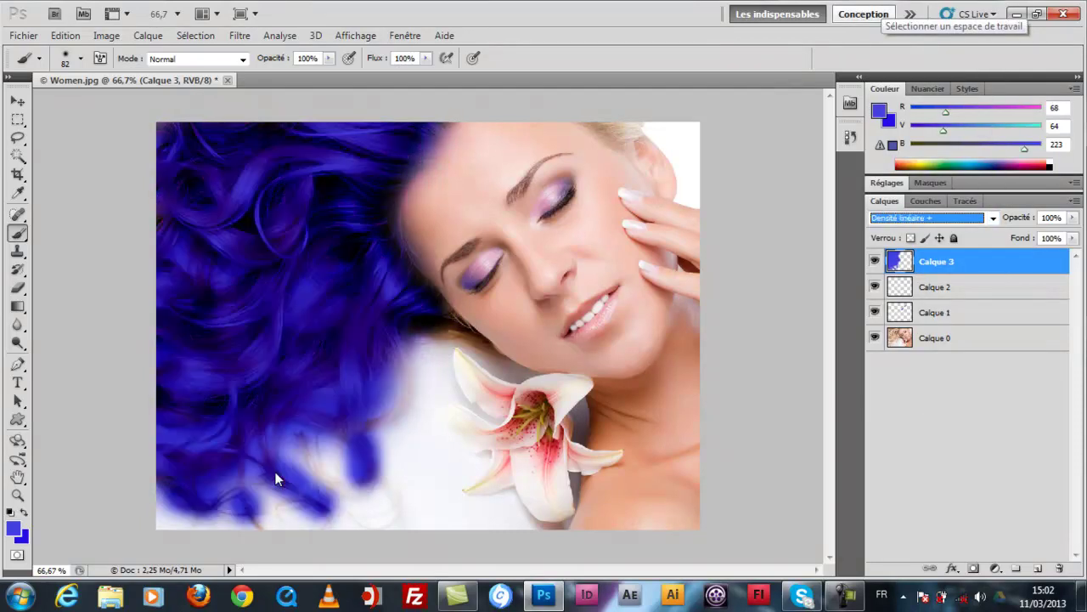
{"action": "key", "text": "Up"}
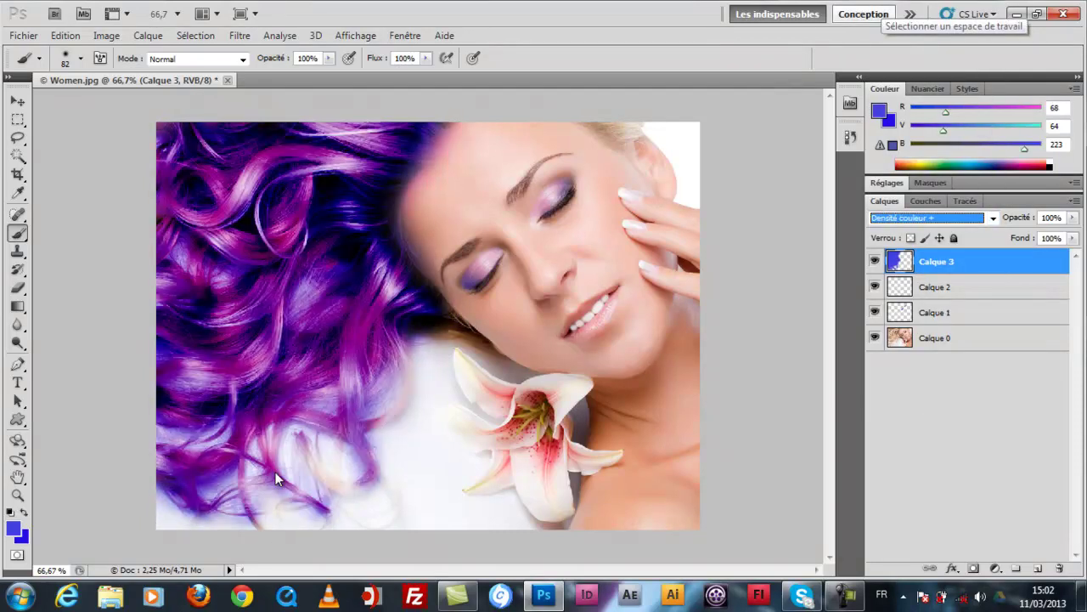
{"action": "key", "text": "Down"}
{"action": "key", "text": "Down"}
{"action": "key", "text": "Down"}
{"action": "key", "text": "Down"}
{"action": "key", "text": "Down"}
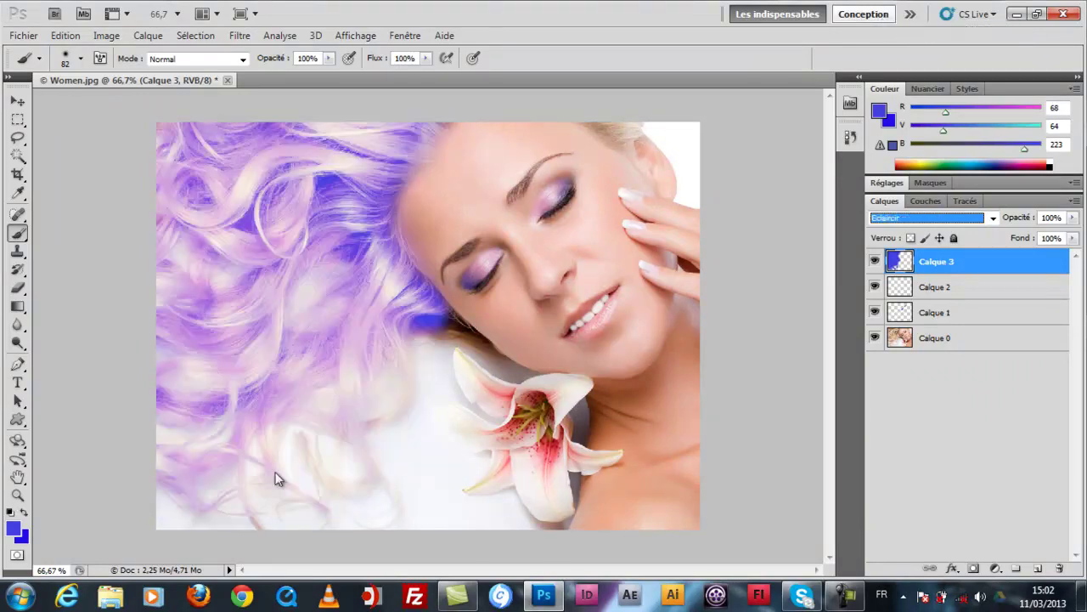
{"action": "key", "text": "Down"}
{"action": "key", "text": "Down"}
{"action": "key", "text": "Down"}
{"action": "key", "text": "Down"}
{"action": "key", "text": "Down"}
{"action": "key", "text": "Down"}
{"action": "key", "text": "Up"}
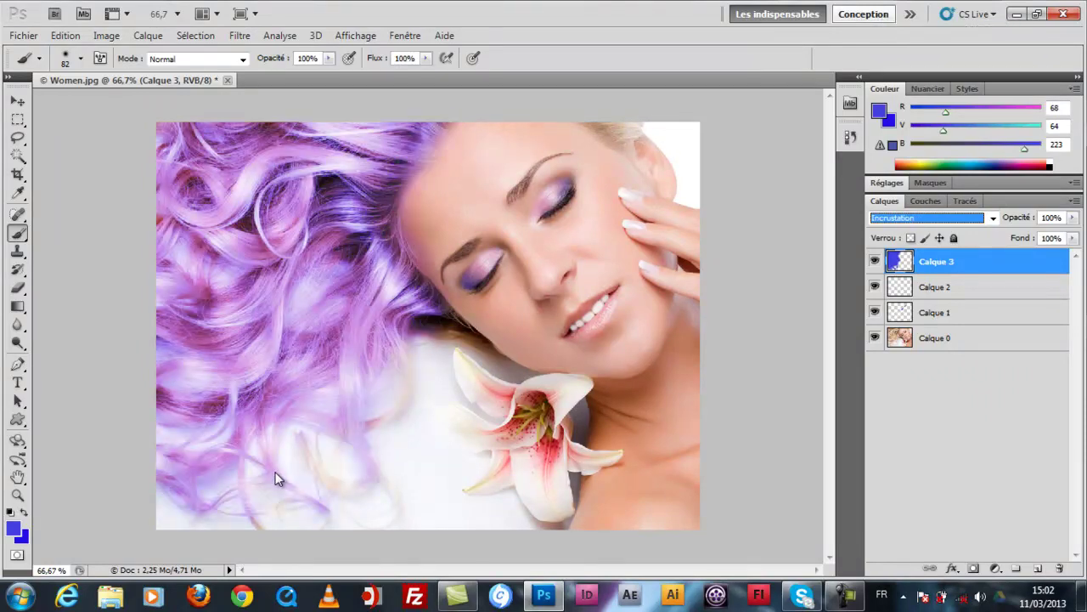
{"action": "key", "text": "Up"}
{"action": "key", "text": "Up"}
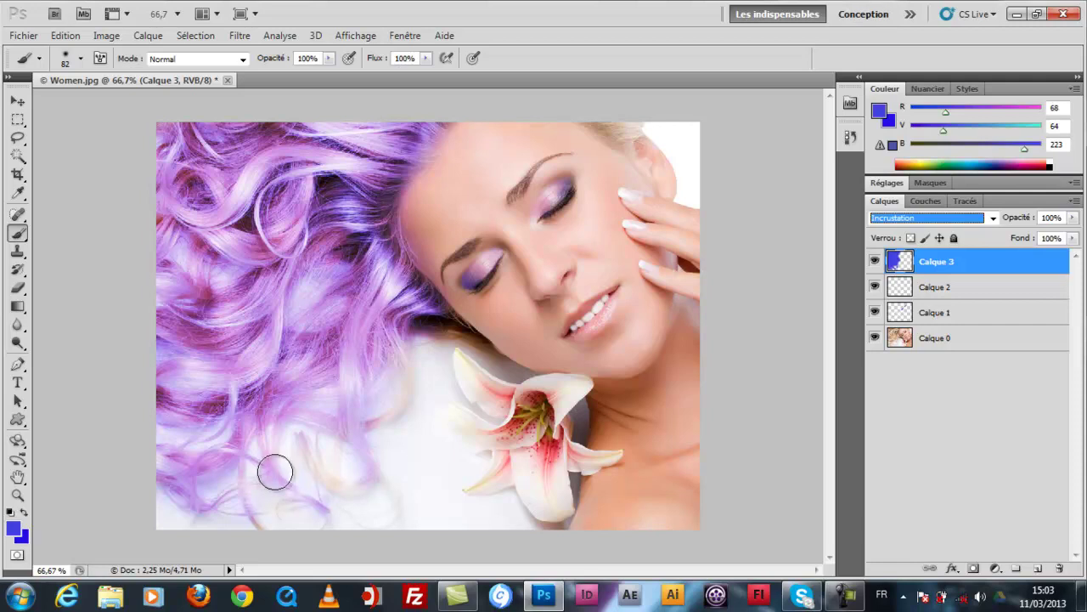
{"action": "key", "text": "Return"}
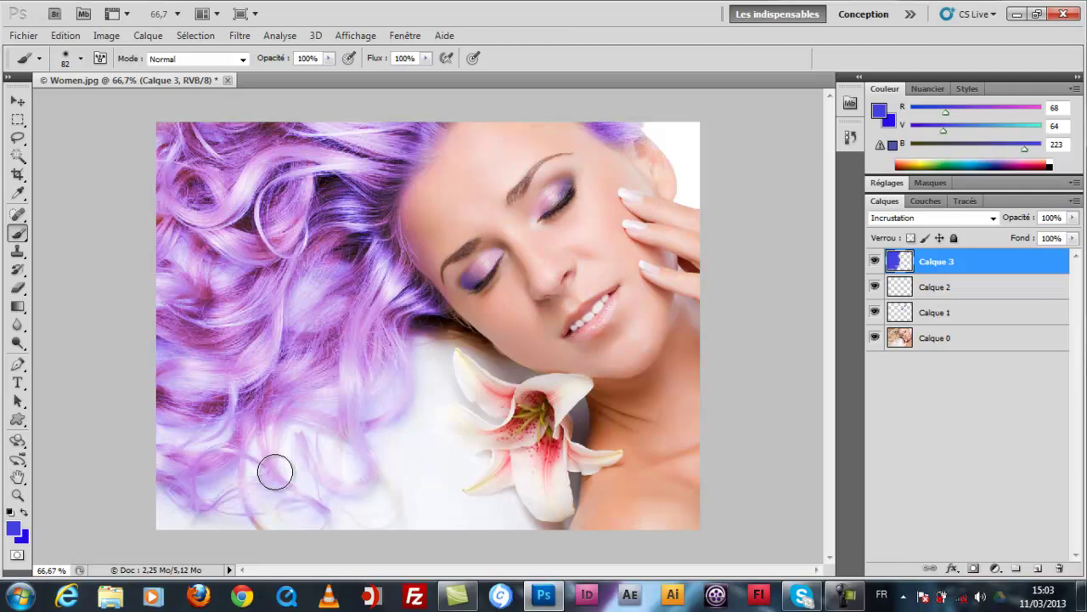
Step: Brush a stroke over the hair atop the head, then undo it on Calque 3
{"action": "left_click_drag", "start_coordinate": [433, 313], "coordinate": [488, 352]}
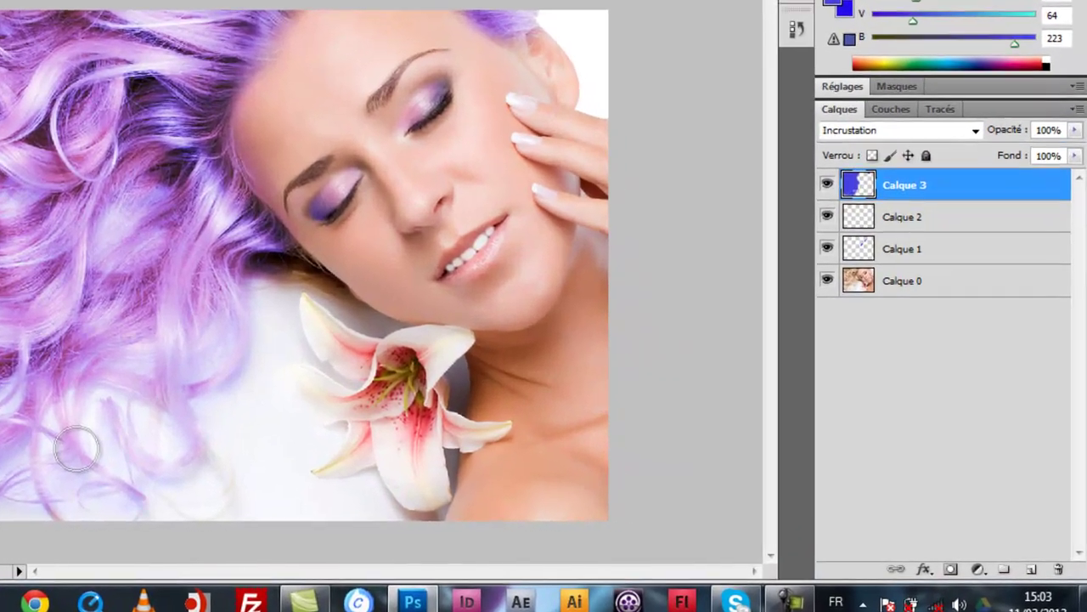
{"action": "right_click", "coordinate": [276, 472]}
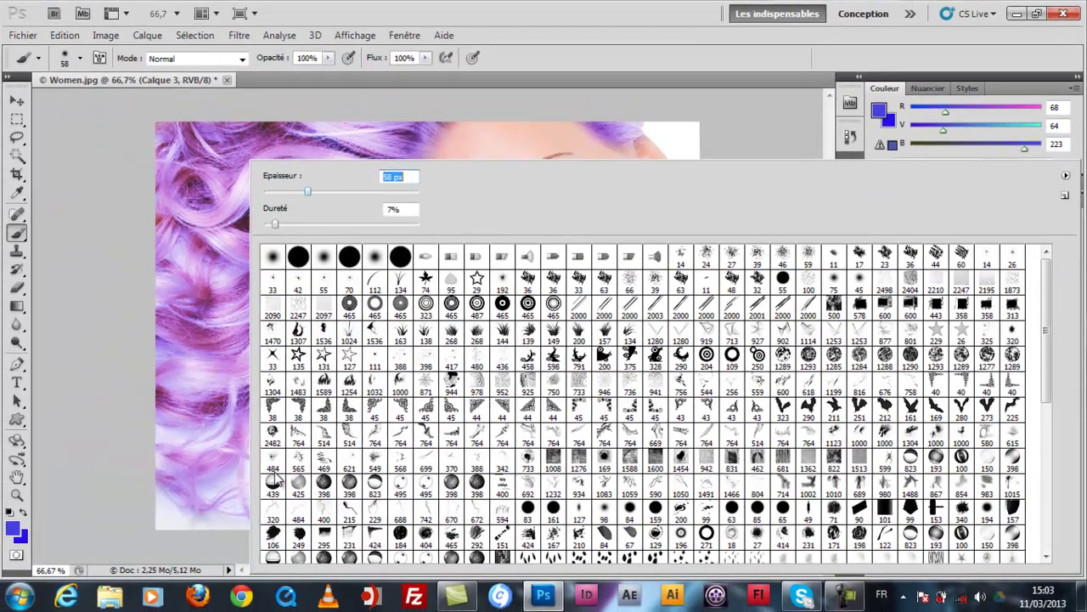
{"action": "key", "text": "Return"}
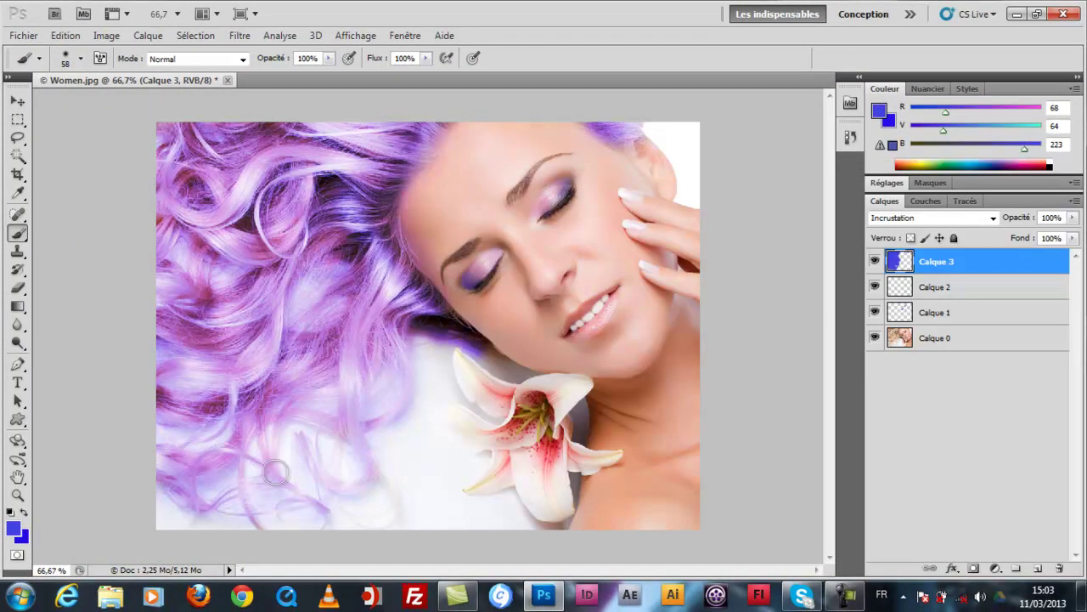
{"action": "key", "text": "ctrl+z"}
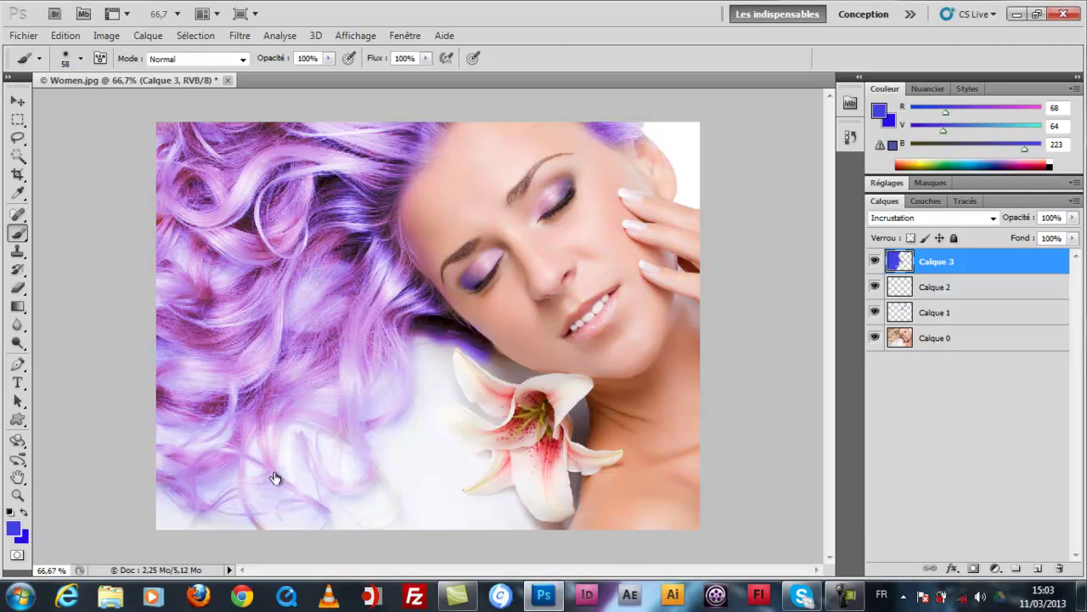
Step: Merge Calque 1–3 into one layer and try the Densité couleur blend modes
{"action": "key", "text": "alt+shift+bracketleft"}
{"action": "key", "text": "alt+shift+bracketleft"}
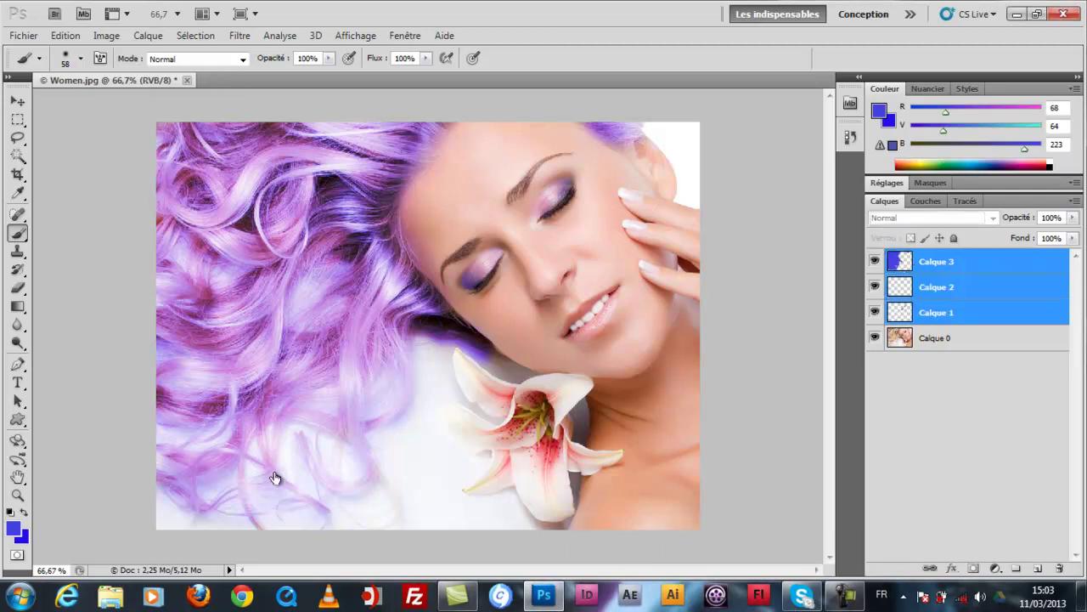
{"action": "key", "text": "ctrl+e"}
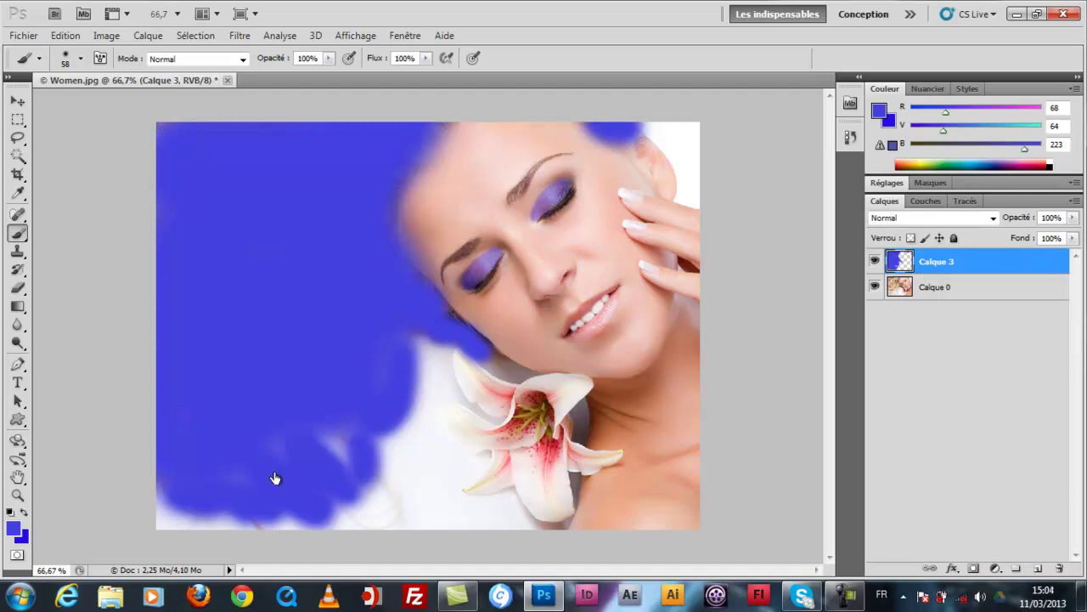
{"action": "key", "text": "Up"}
{"action": "key", "text": "Up"}
{"action": "key", "text": "Up"}
{"action": "key", "text": "Return"}
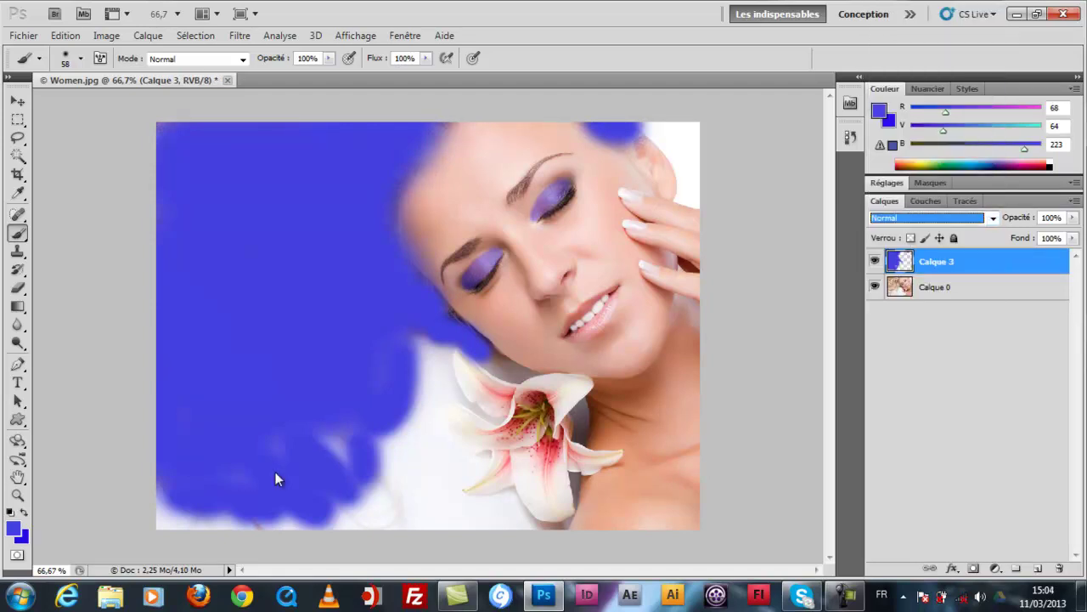
{"action": "key", "text": "Down"}
{"action": "key", "text": "Down"}
{"action": "key", "text": "Down"}
{"action": "key", "text": "Down"}
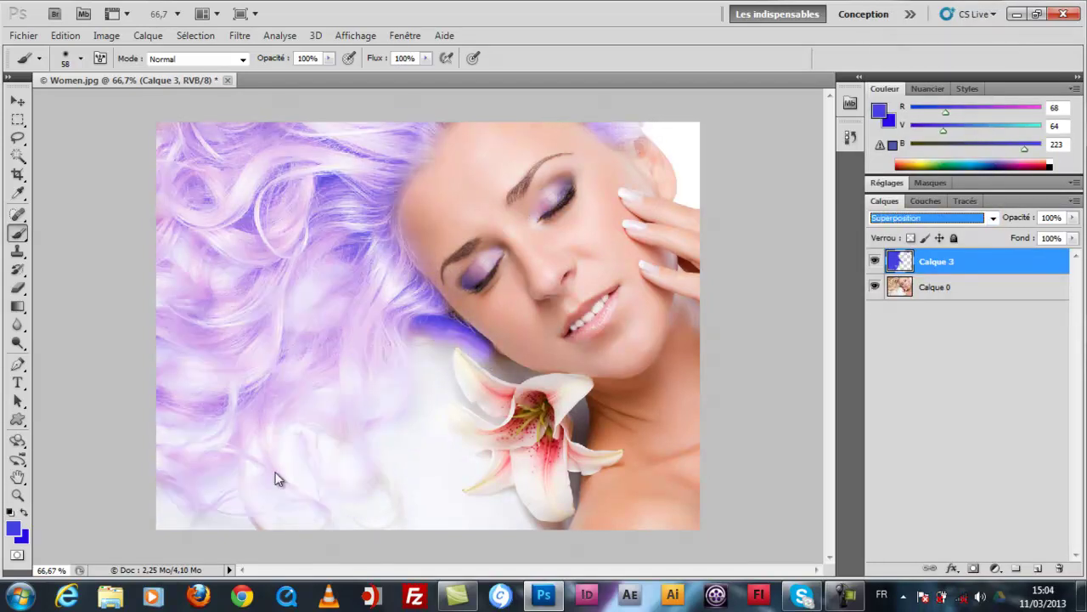
Step: Settle the merged hair layer on Lumière tamisée and toggle its visibility to compare
{"action": "key", "text": "Down"}
{"action": "key", "text": "Up"}
{"action": "key", "text": "Up"}
{"action": "key", "text": "Down"}
{"action": "key", "text": "Down"}
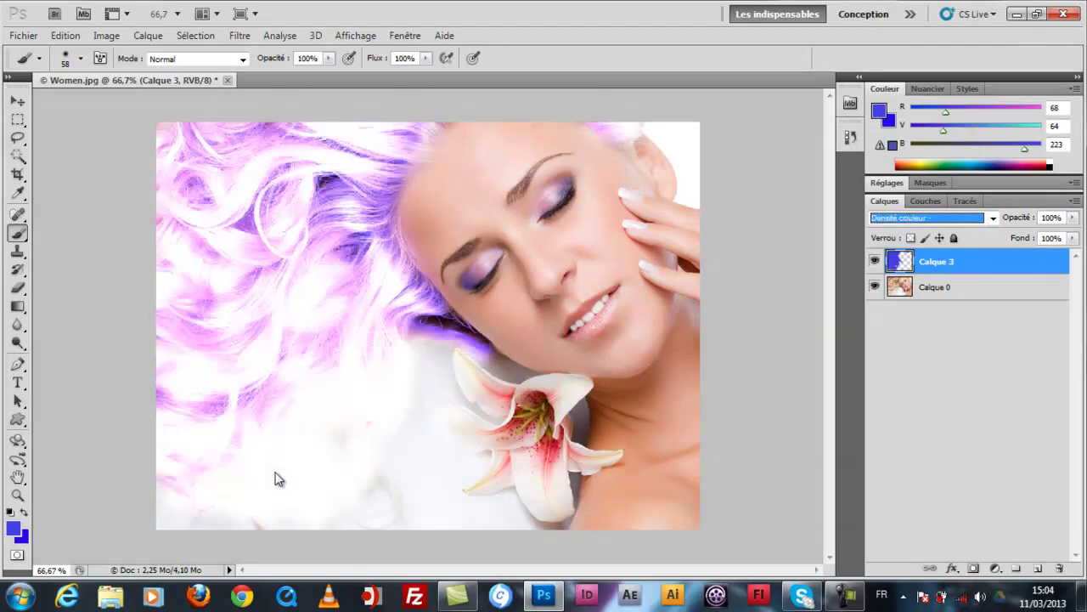
{"action": "key", "text": "Down"}
{"action": "key", "text": "Down"}
{"action": "key", "text": "Down"}
{"action": "key", "text": "Down"}
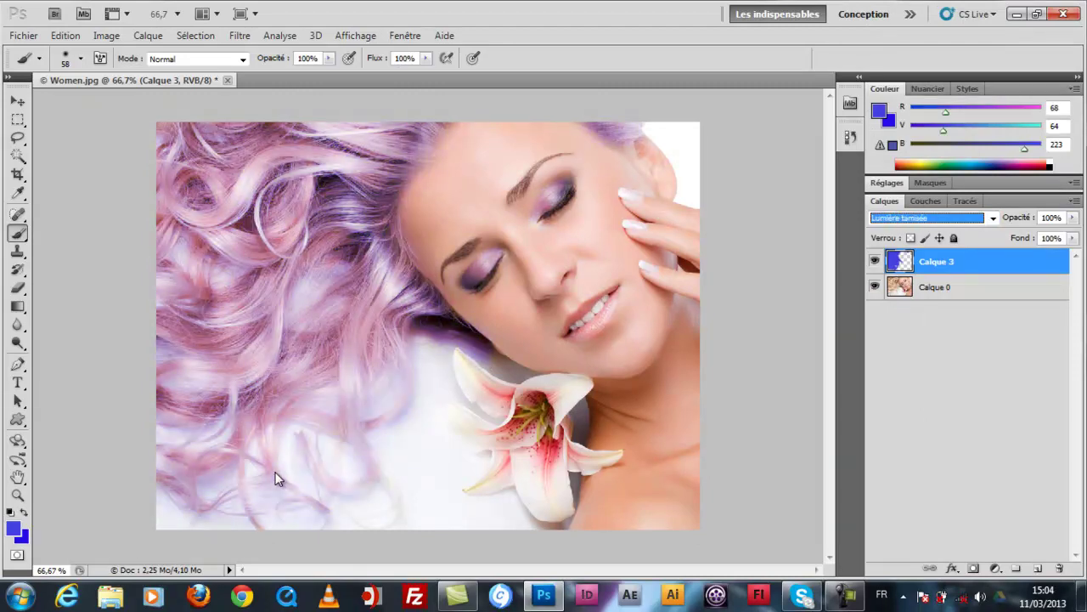
{"action": "key", "text": "Down"}
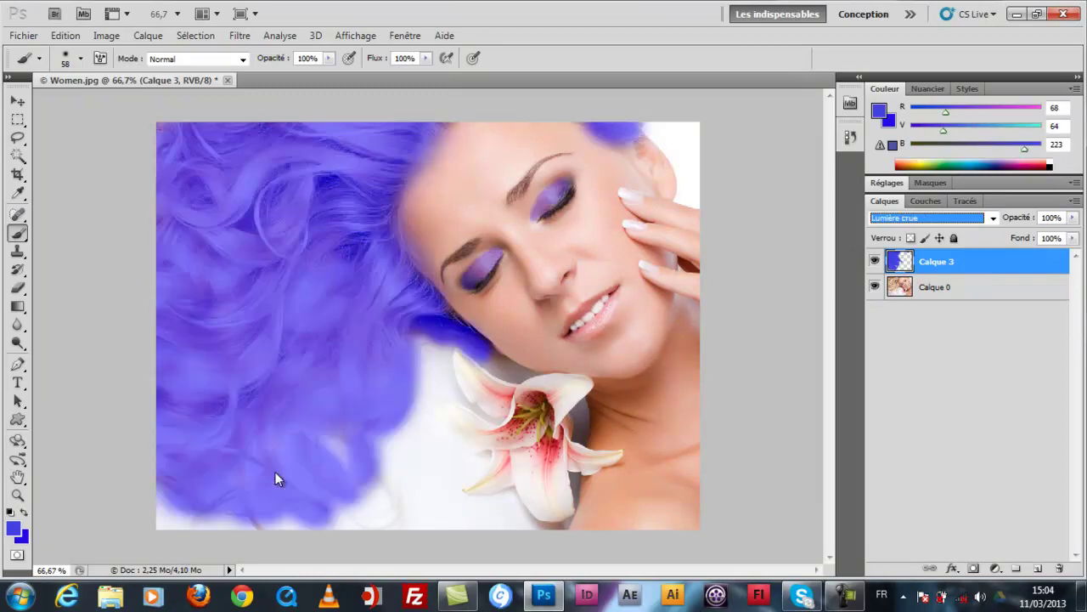
{"action": "key", "text": "Up"}
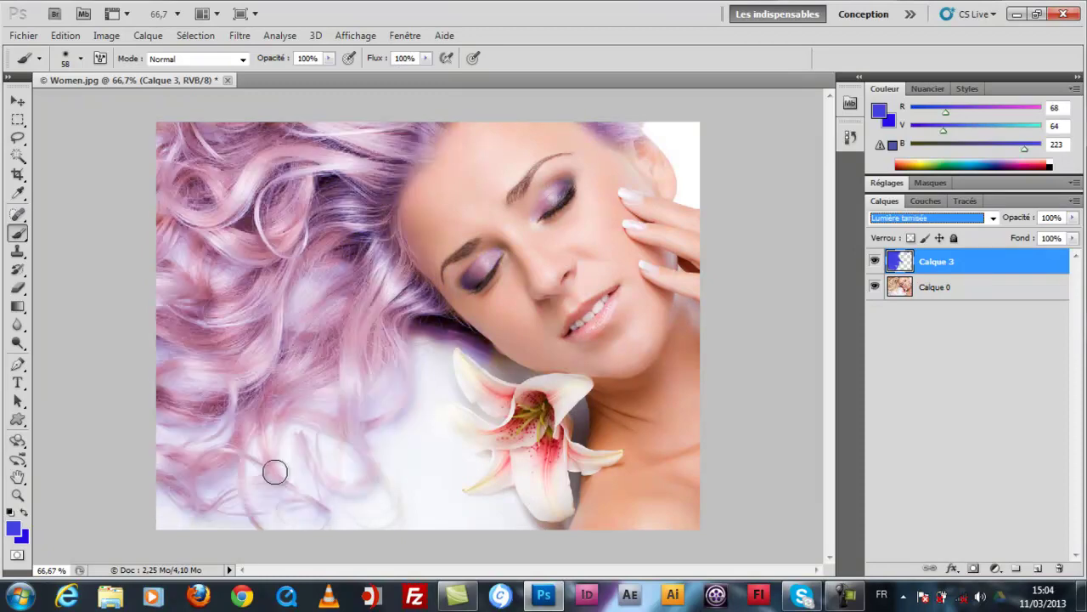
{"action": "left_click", "coordinate": [875, 261]}
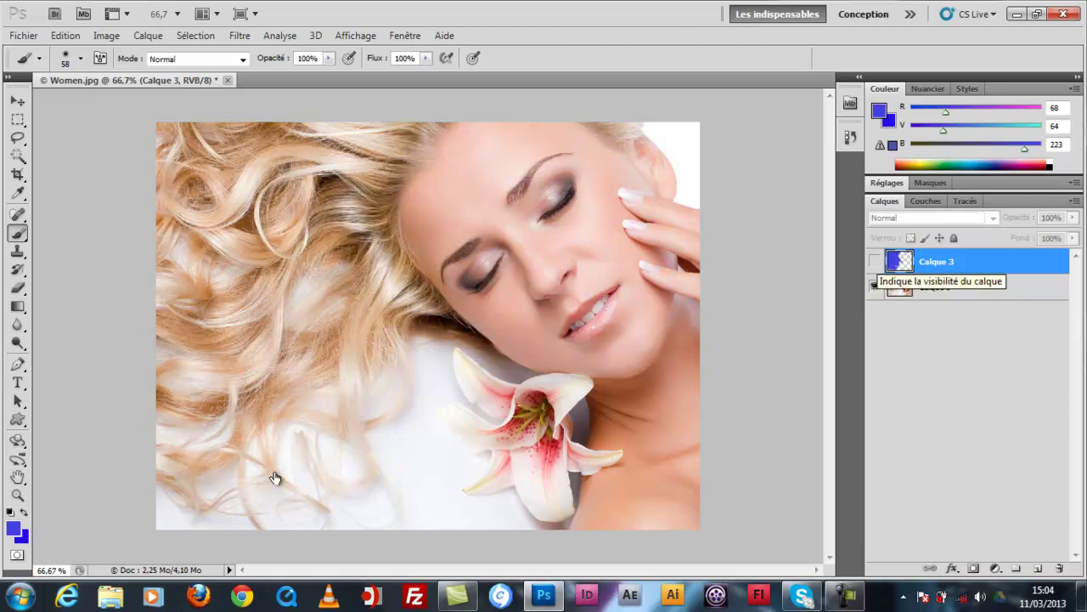
{"action": "left_click", "coordinate": [875, 260]}
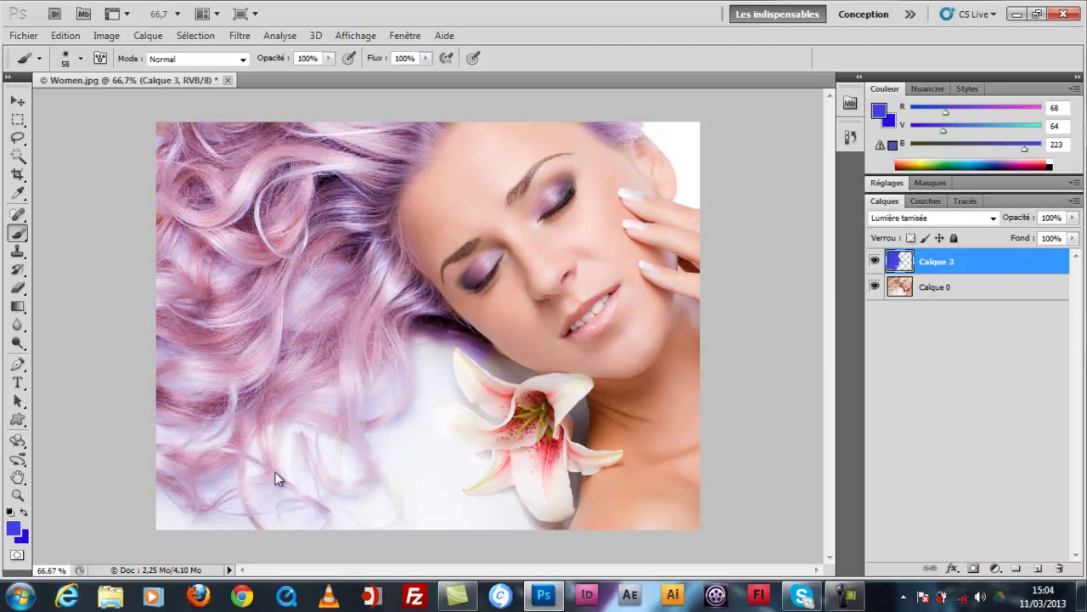
{"action": "key", "text": "alt"}
{"action": "key", "text": "Down"}
Step: Save the portrait to the desktop as JPEG Women.jpg, accepting the default quality options
{"action": "key", "text": "Down"}
{"action": "key", "text": "Down"}
{"action": "key", "text": "Down"}
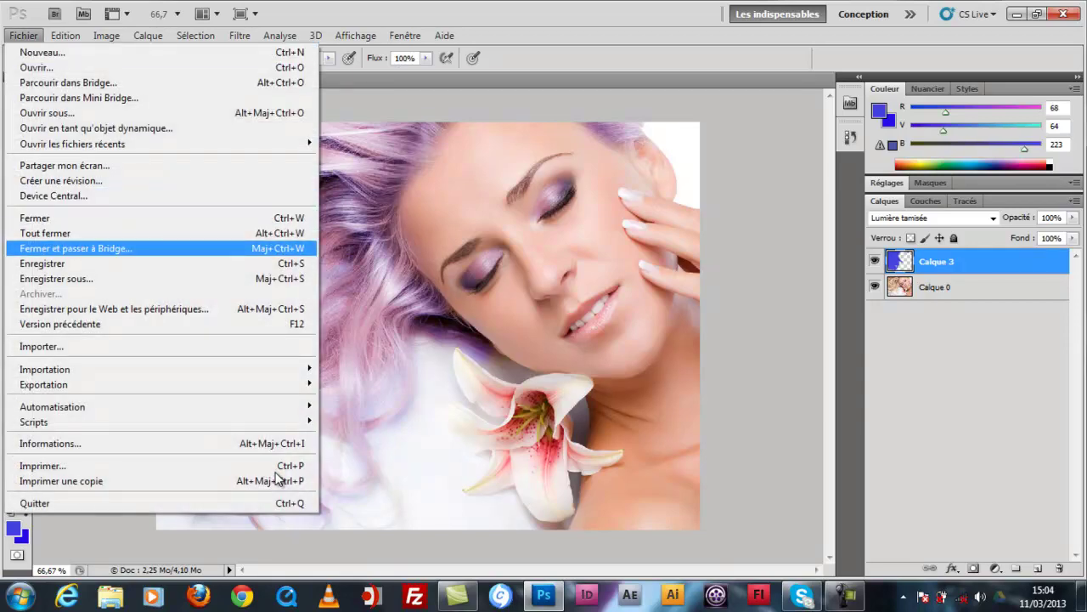
{"action": "key", "text": "Down"}
{"action": "key", "text": "Down"}
{"action": "key", "text": "Down"}
{"action": "key", "text": "Down"}
{"action": "key", "text": "Return"}
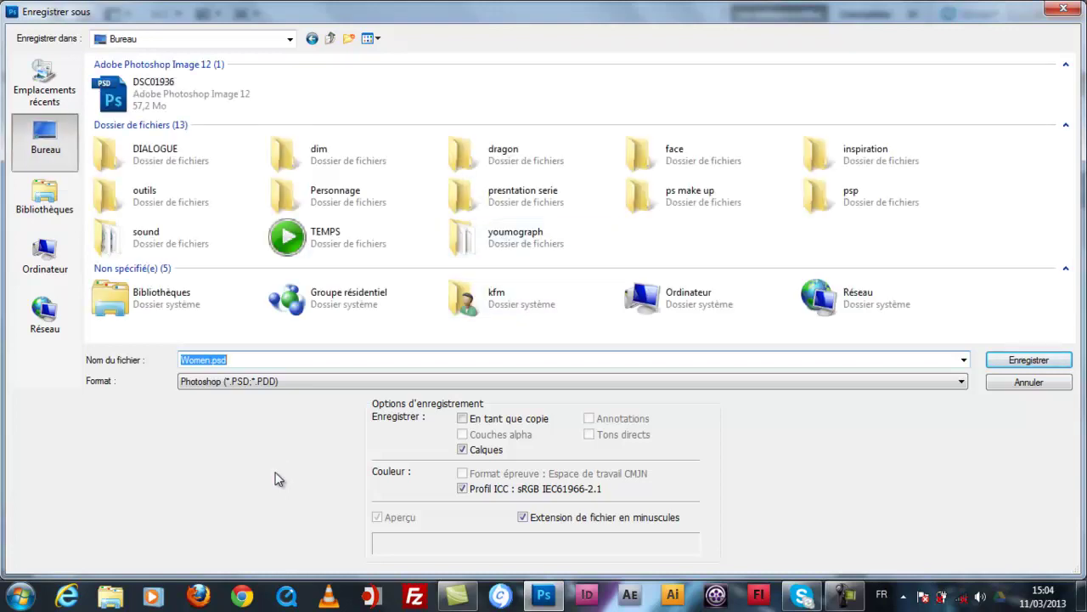
{"action": "key", "text": "Tab"}
{"action": "key", "text": "alt+Down"}
{"action": "key", "text": "Down"}
{"action": "key", "text": "Down"}
{"action": "key", "text": "Down"}
{"action": "key", "text": "Down"}
{"action": "key", "text": "Down"}
{"action": "key", "text": "Down"}
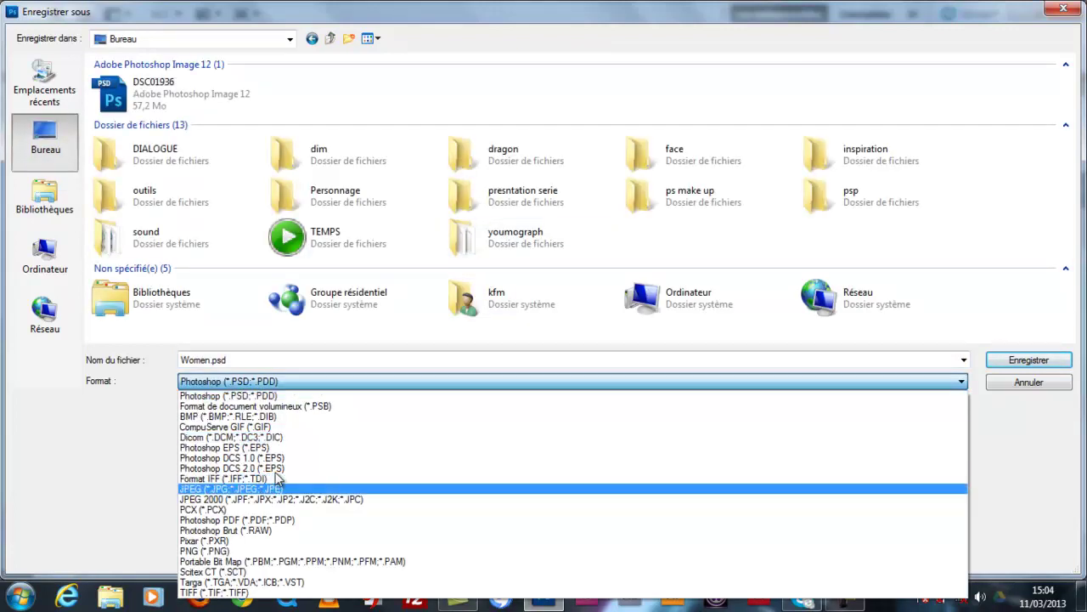
{"action": "key", "text": "Down"}
{"action": "key", "text": "Up"}
{"action": "key", "text": "Return"}
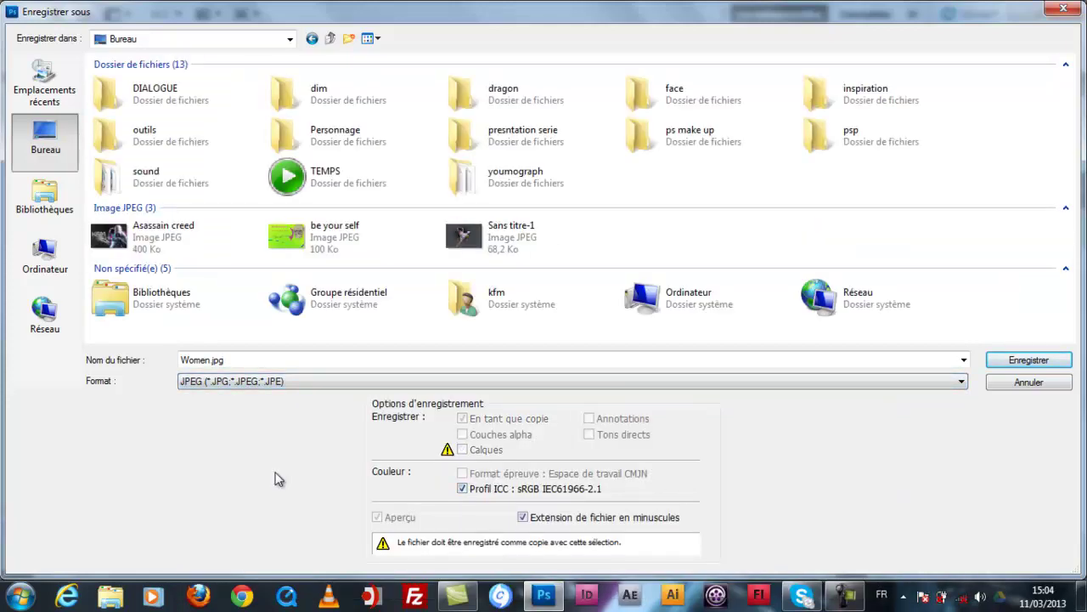
{"action": "key", "text": "Return"}
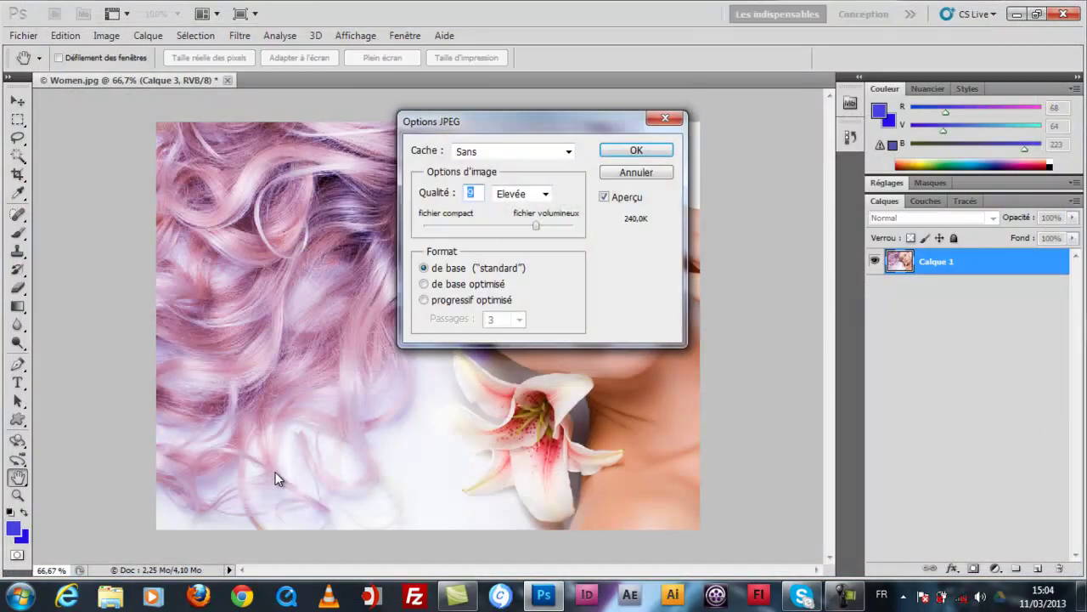
{"action": "key", "text": "Return"}
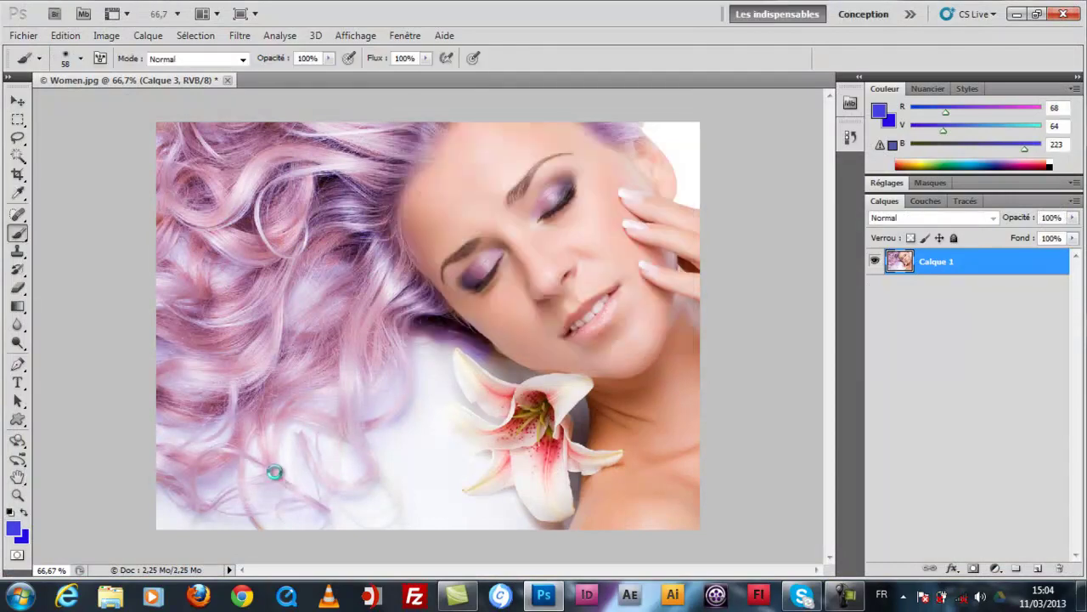
Step: View Women.jpg from the desktop as a full-screen Photo Viewer slideshow, then return to Photoshop
{"action": "key", "text": "super+d"}
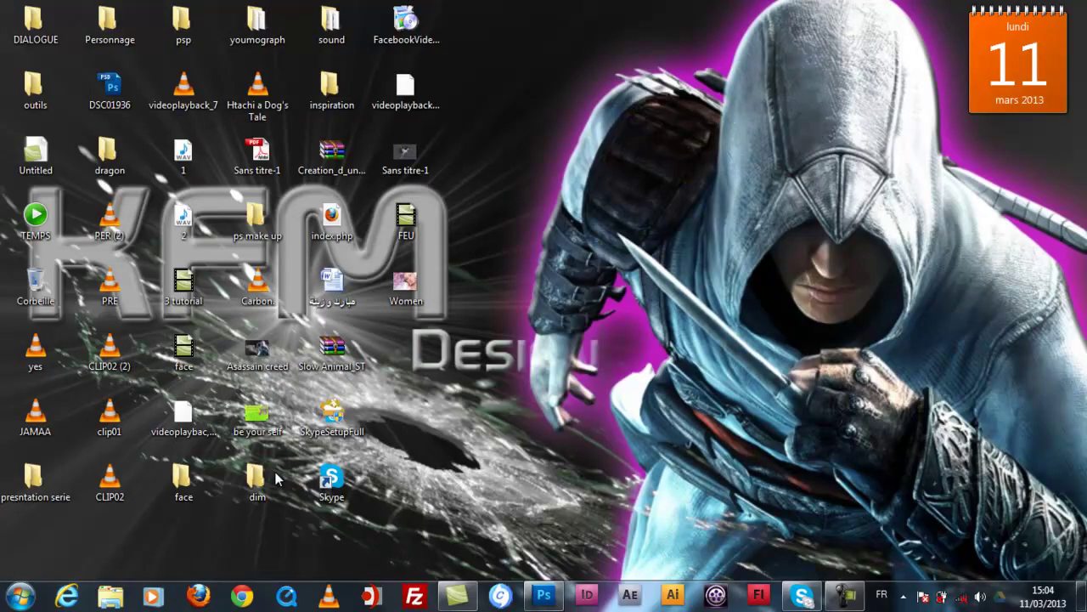
{"action": "key", "text": "w"}
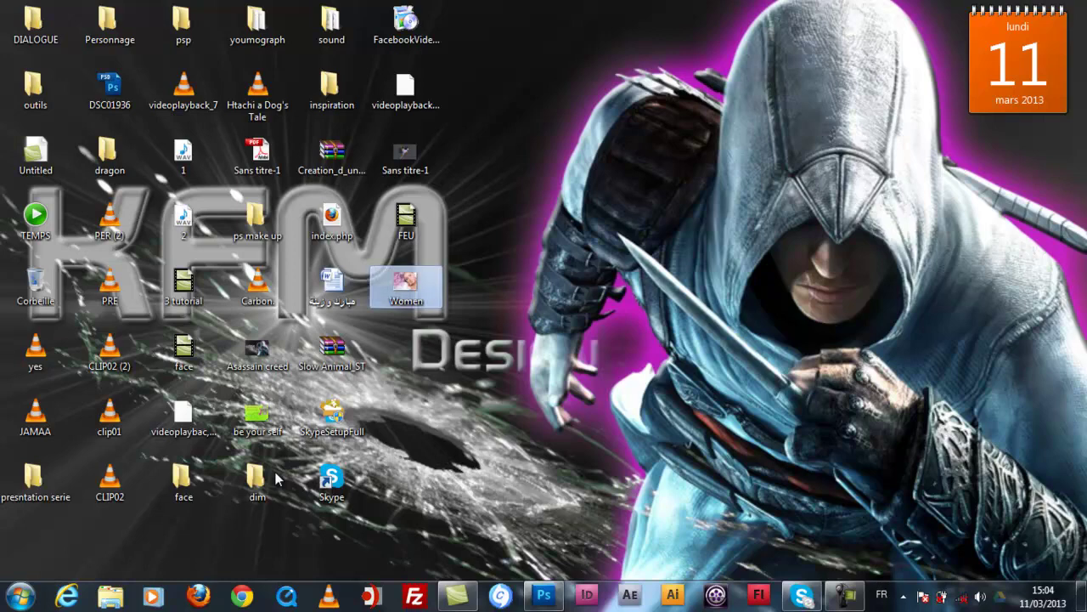
{"action": "key", "text": "Return"}
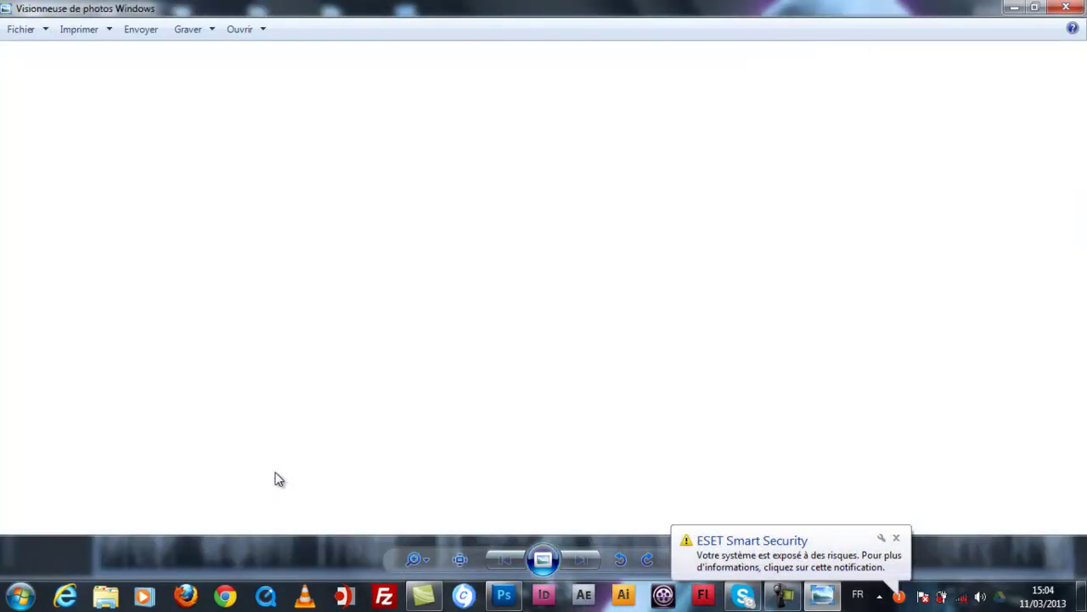
{"action": "key", "text": "F11"}
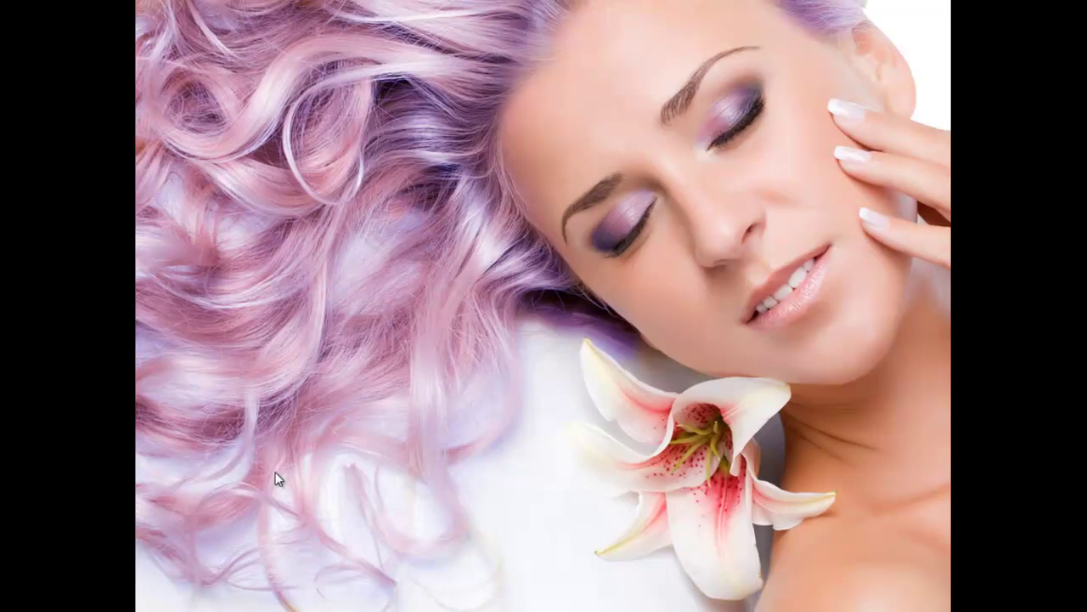
{"action": "key", "text": "Escape"}
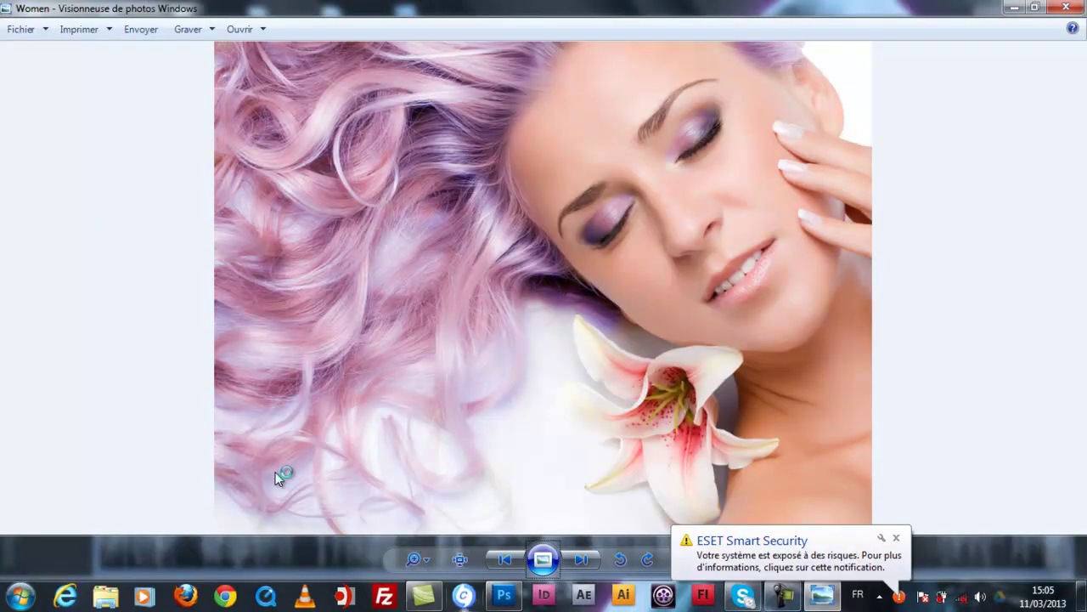
{"action": "key", "text": "alt+Tab"}
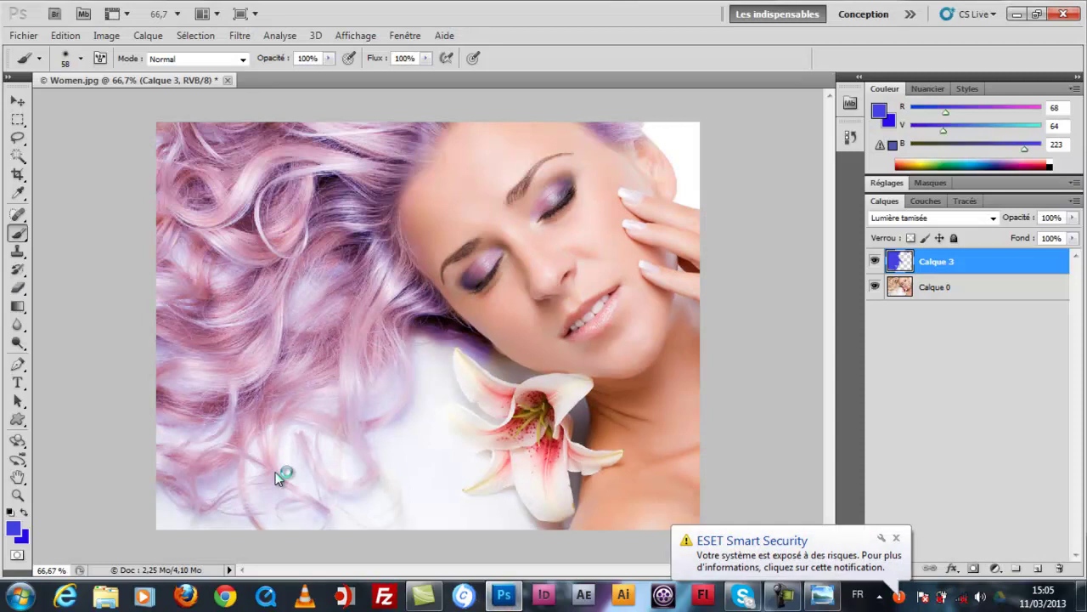